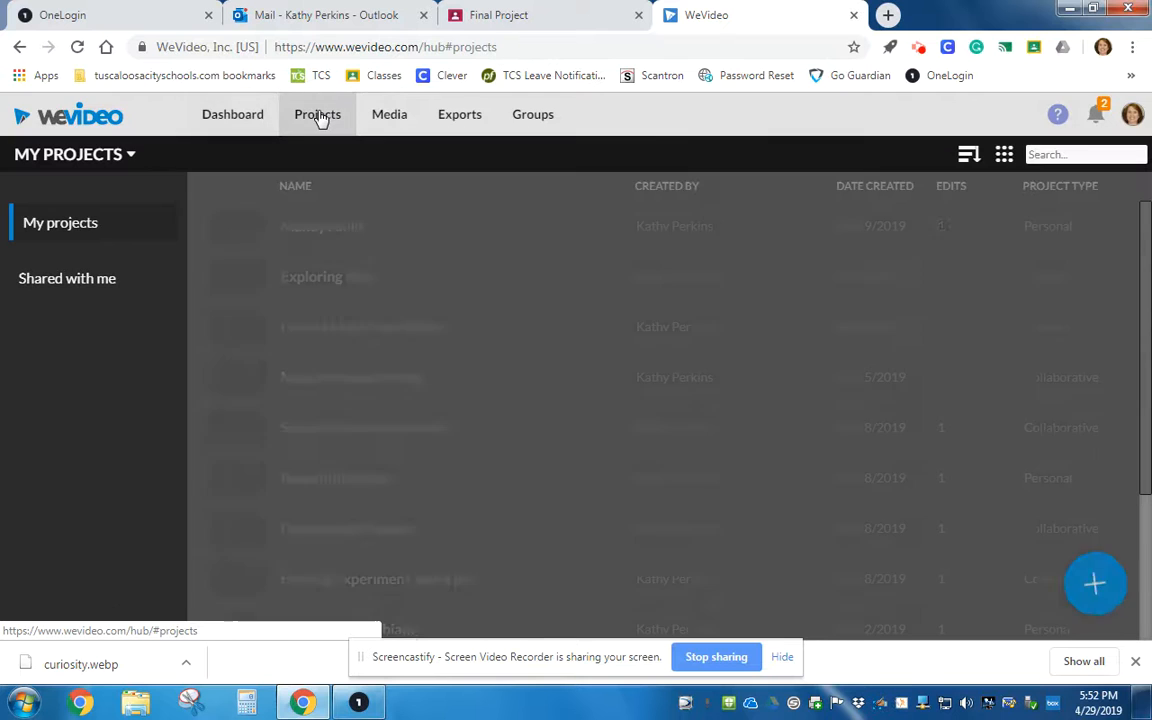
# Create a new Personal project titled Mars Rovers.
pyautogui.click(1092, 588)
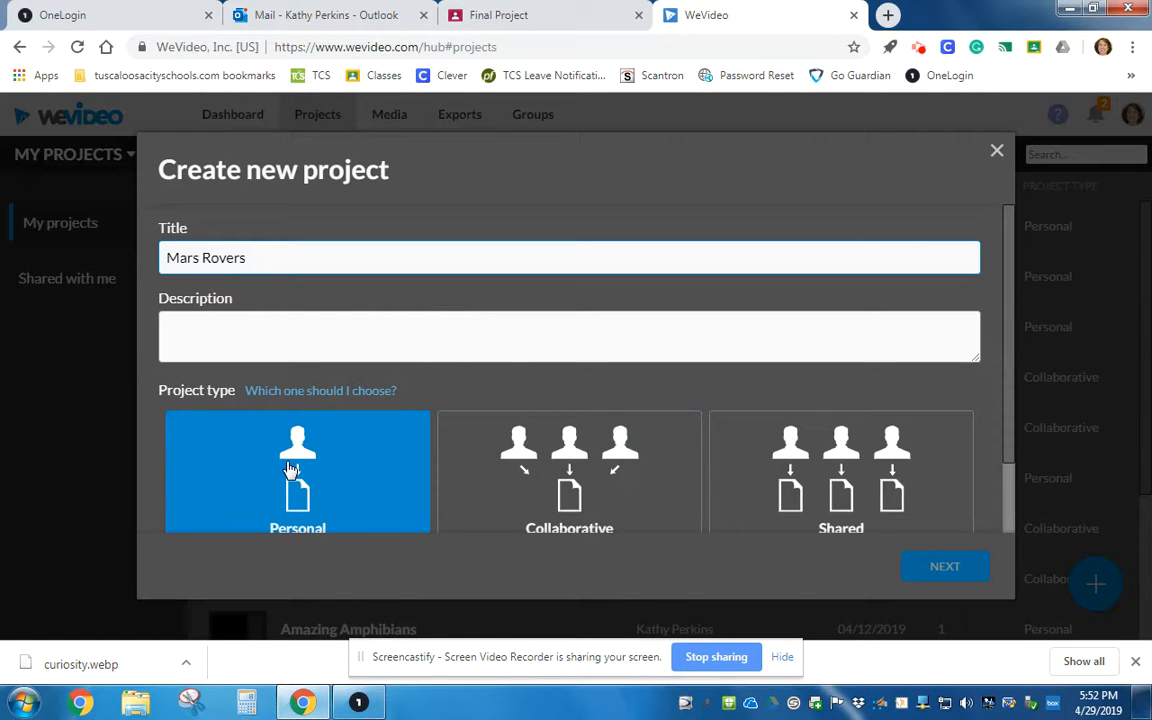
pyautogui.click(290, 470)
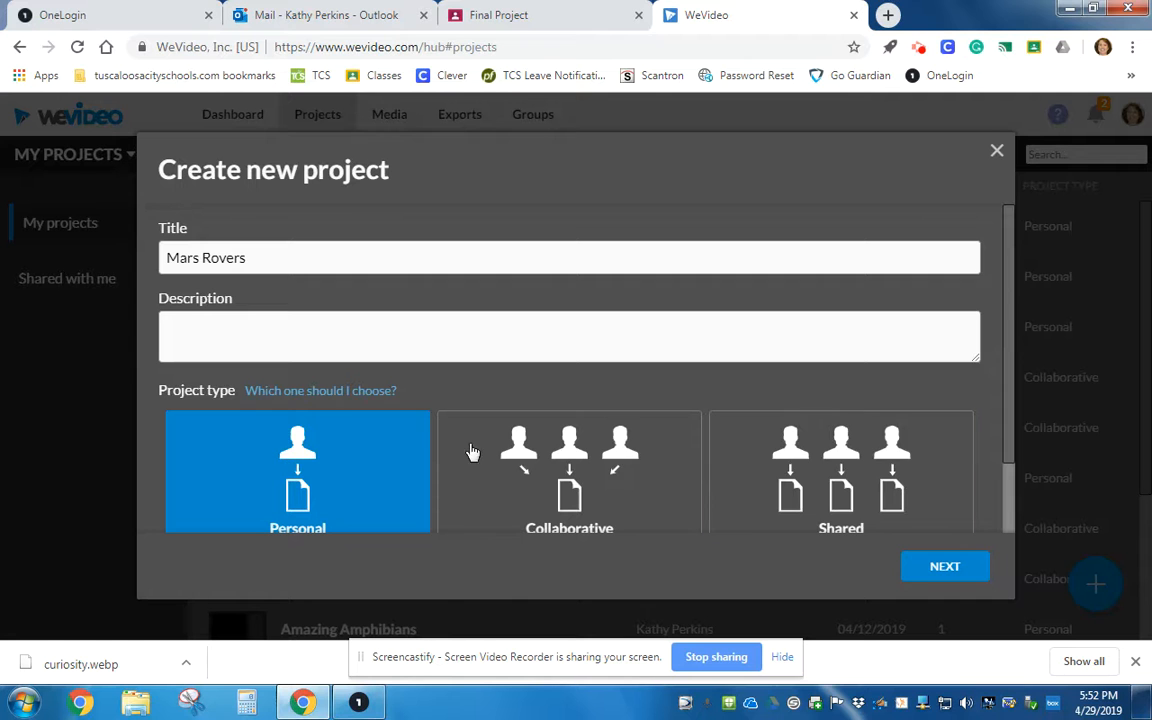
pyautogui.click(960, 575)
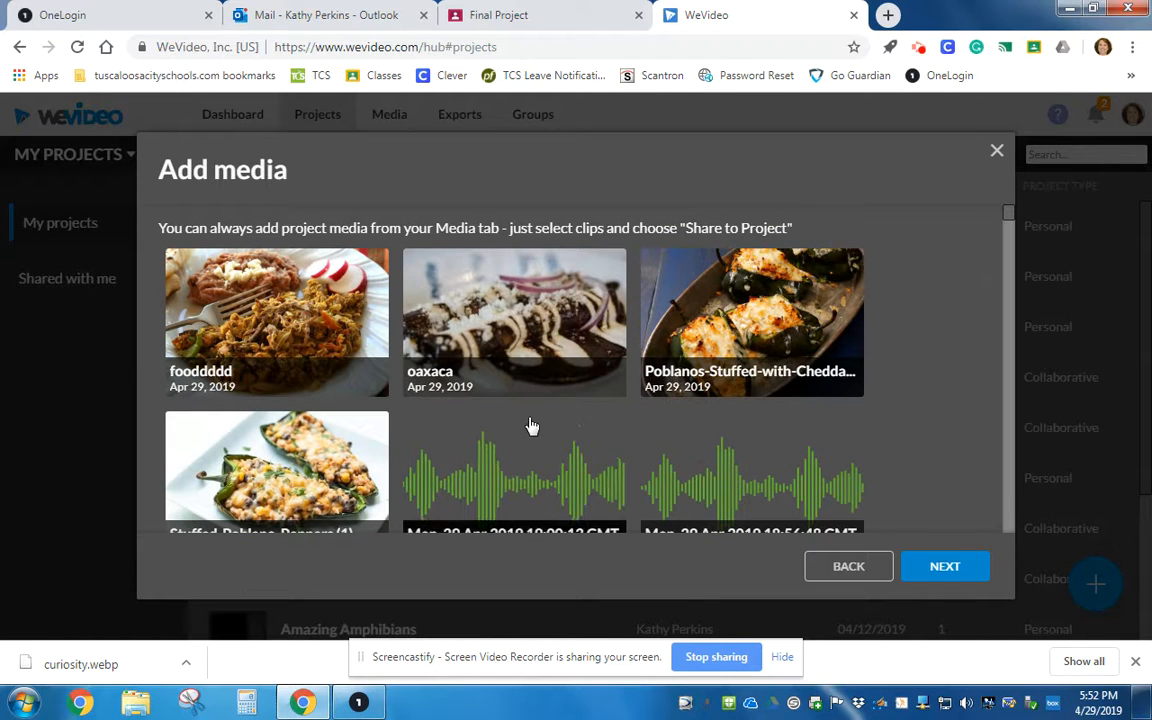
# Skip the media step and start a new blank edit.
pyautogui.click(958, 578)
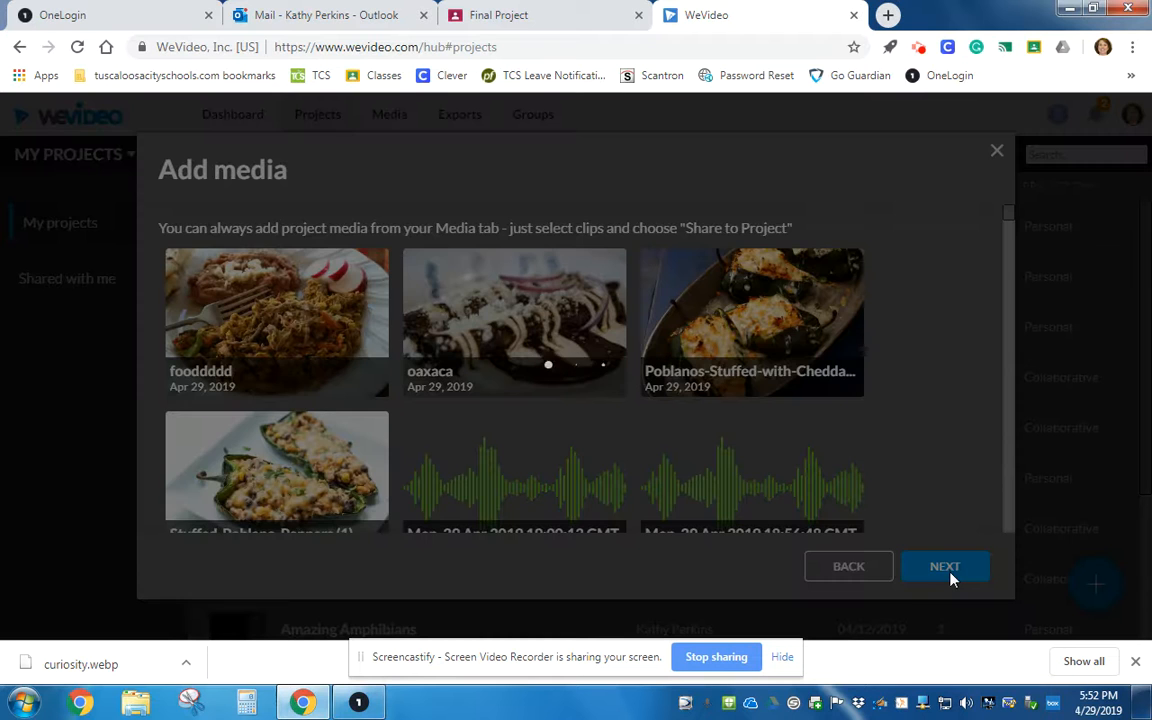
pyautogui.click(836, 505)
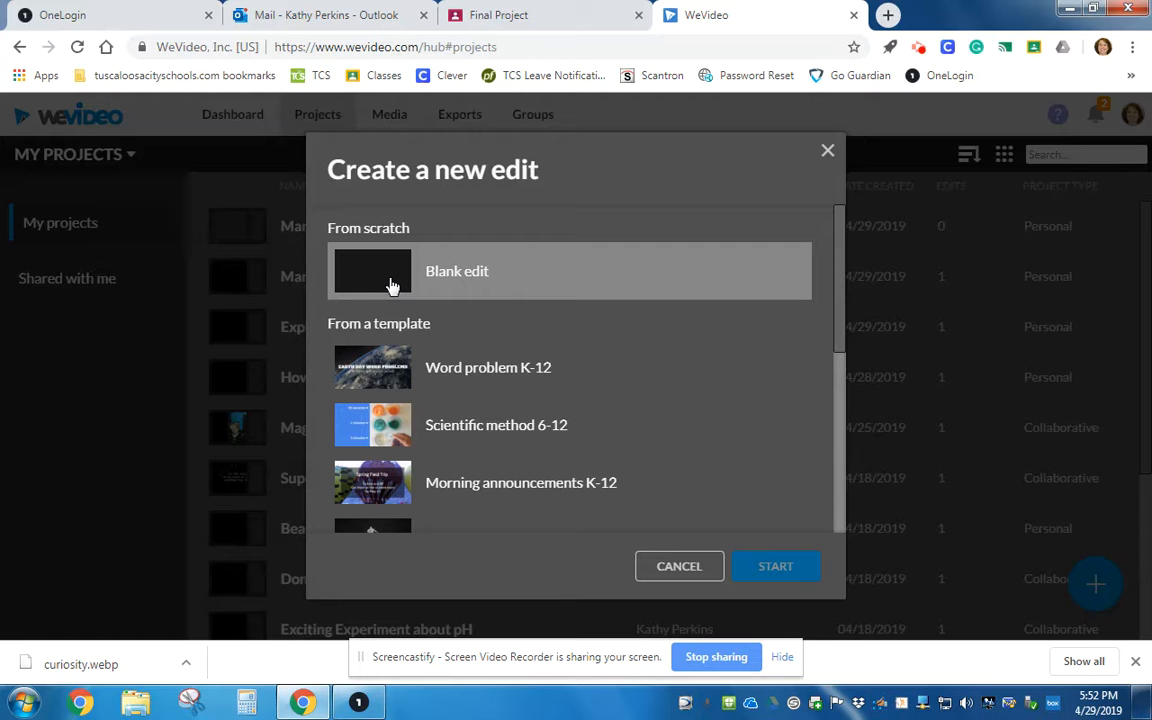
pyautogui.click(392, 286)
pyautogui.click(787, 570)
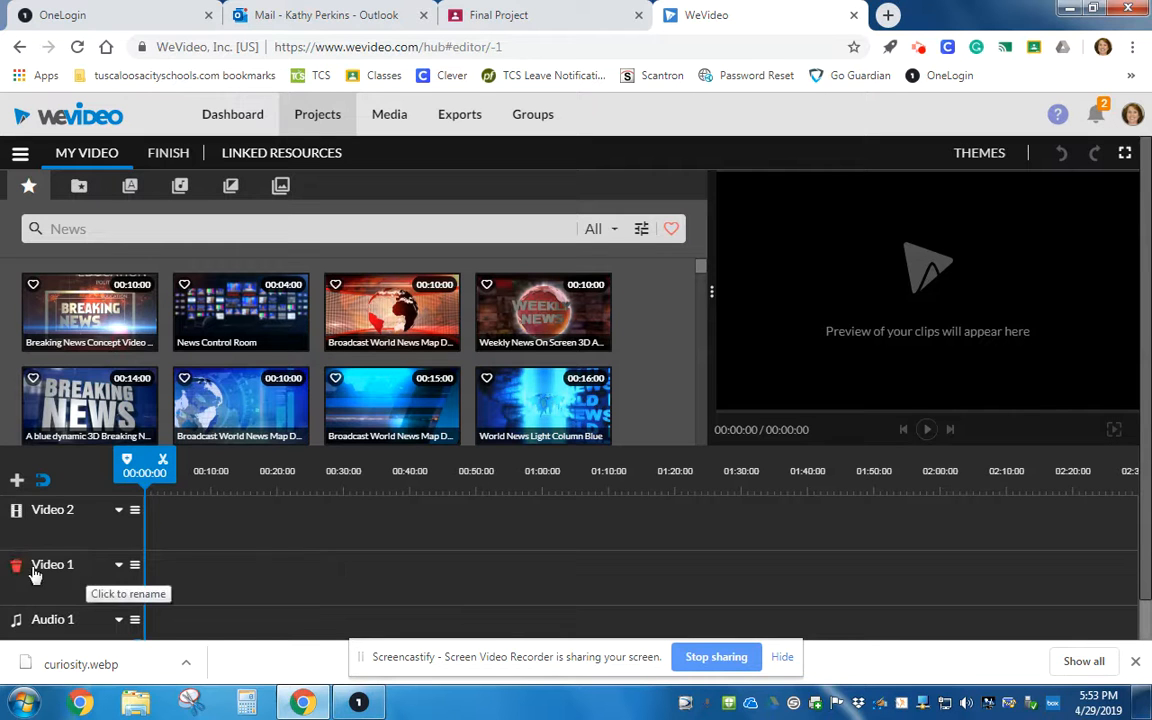
# Delete the Video 2 track from the timeline.
pyautogui.click(17, 514)
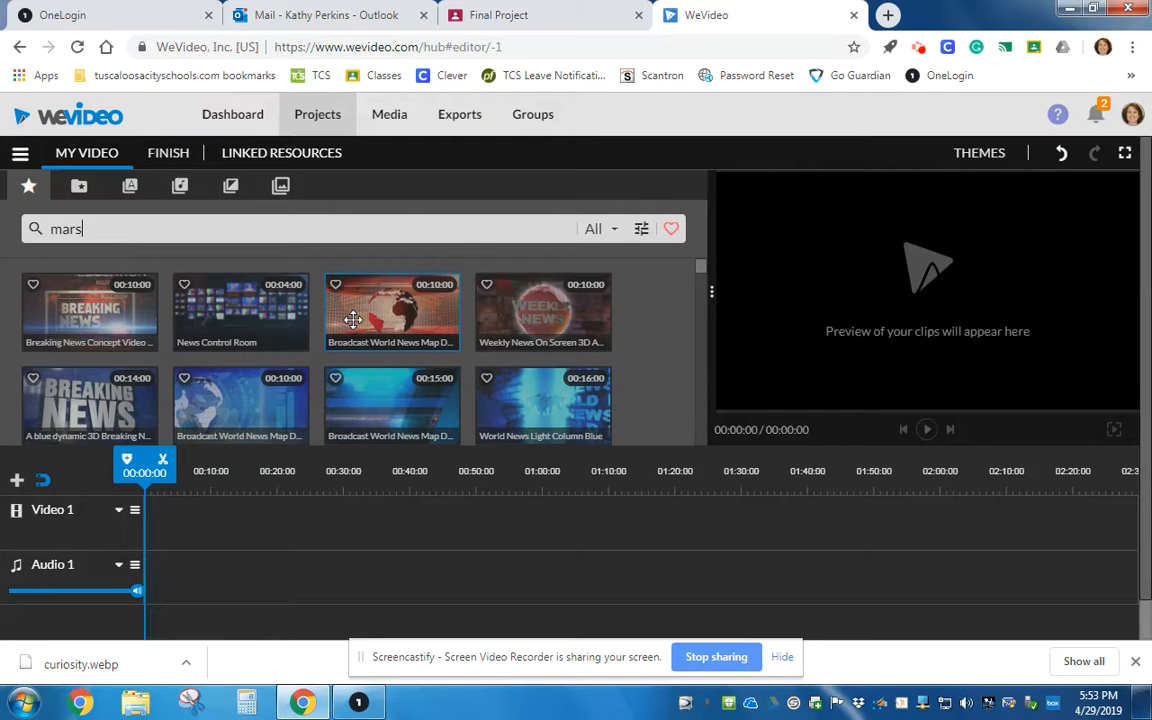
# Search the stock library for mars and preview several of the matching clips.
pyautogui.press('Return')
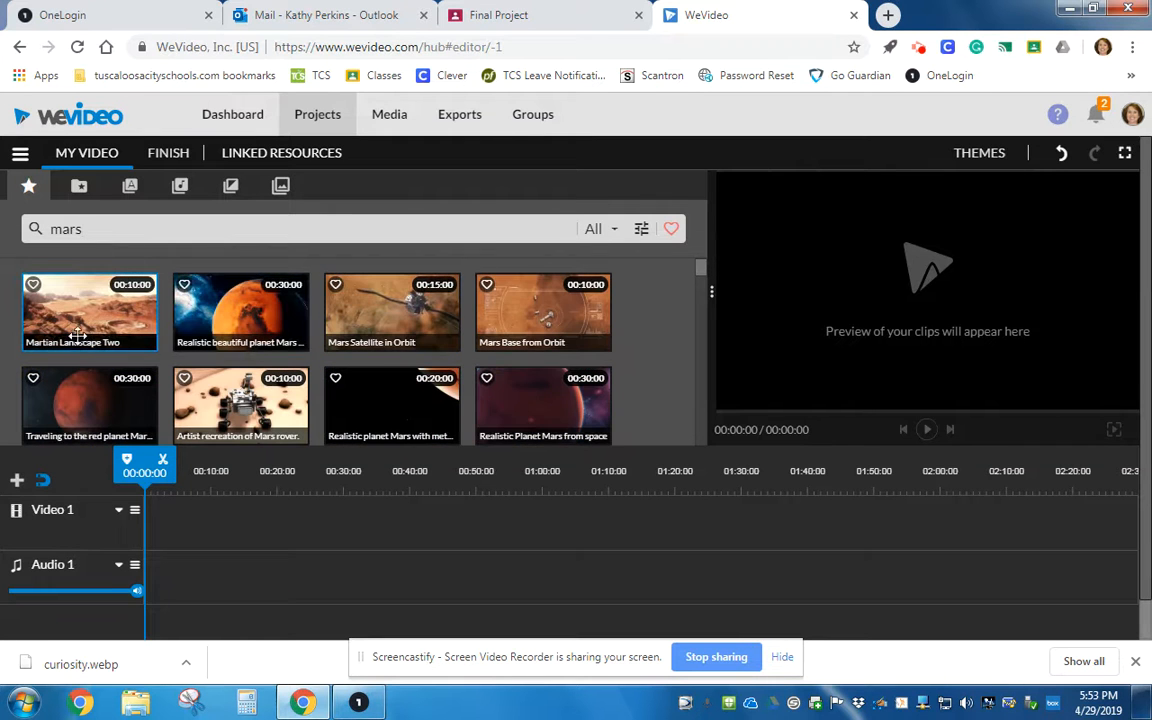
pyautogui.click(82, 324)
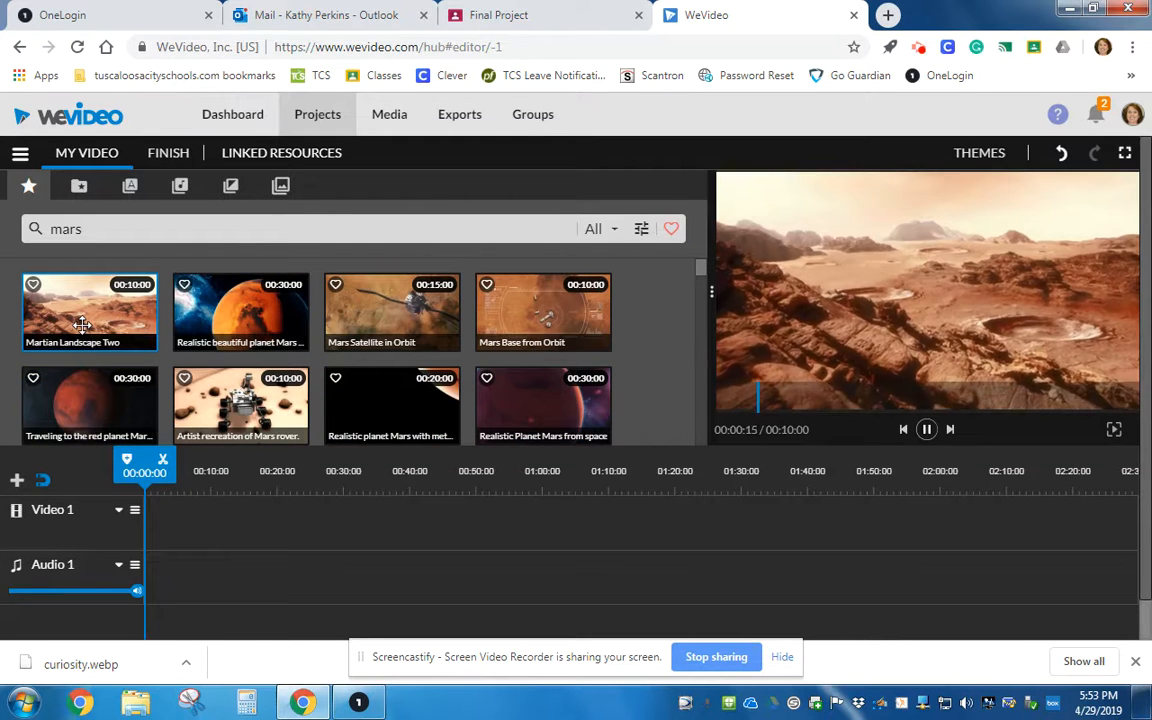
pyautogui.click(247, 316)
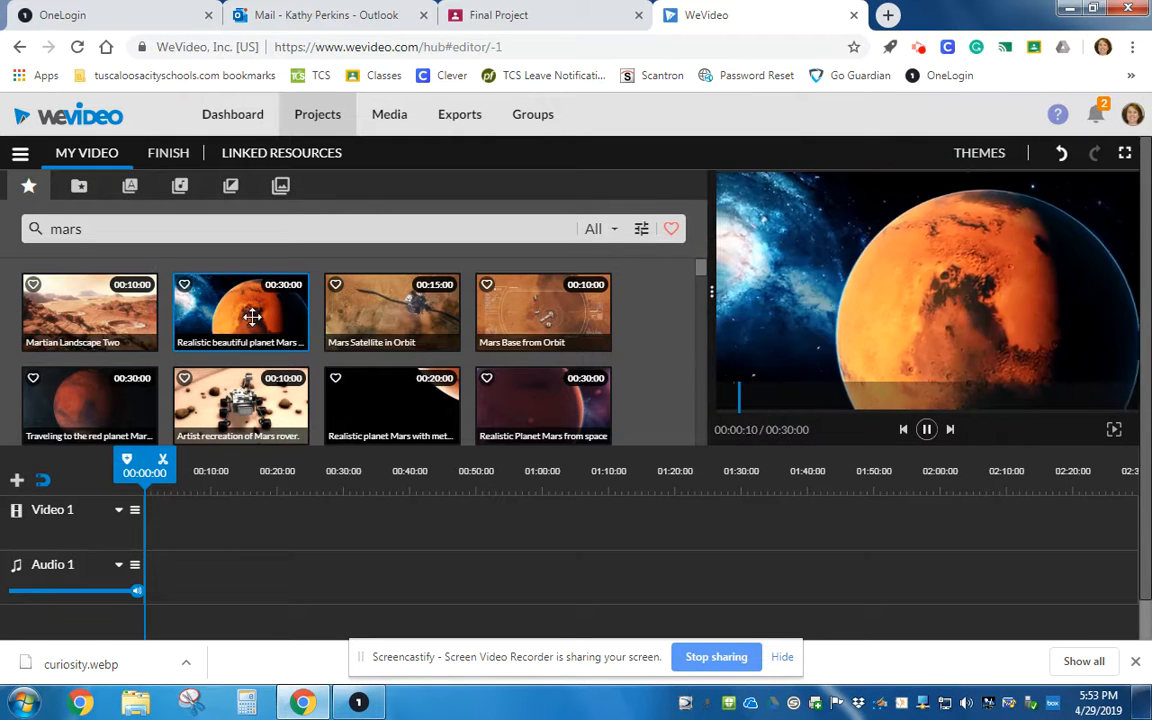
pyautogui.click(367, 322)
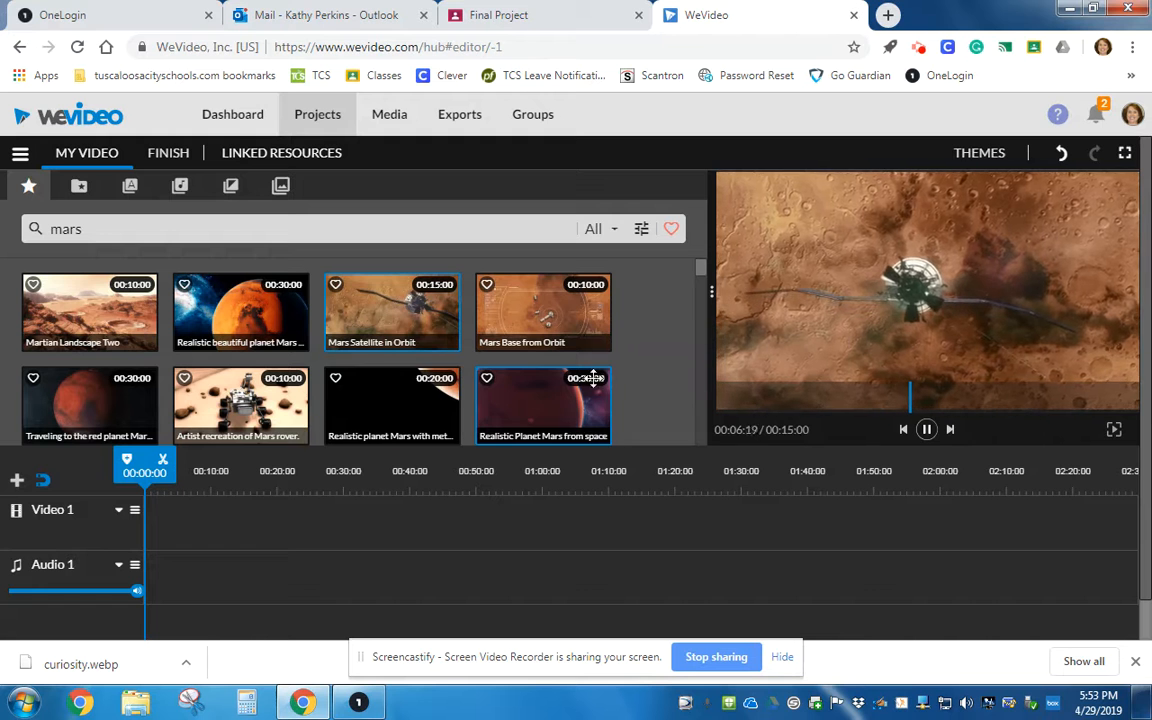
pyautogui.click(228, 404)
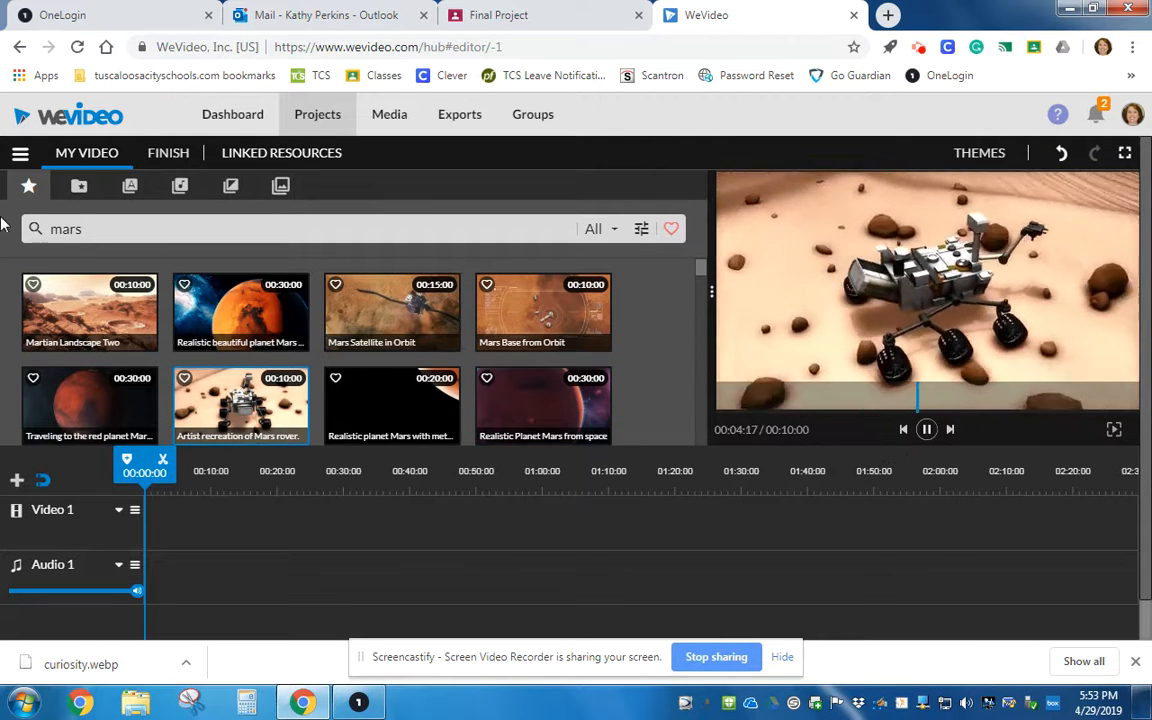
# Add the Tilted - Title text template to the start of the Video 1 track and play it.
pyautogui.click(130, 188)
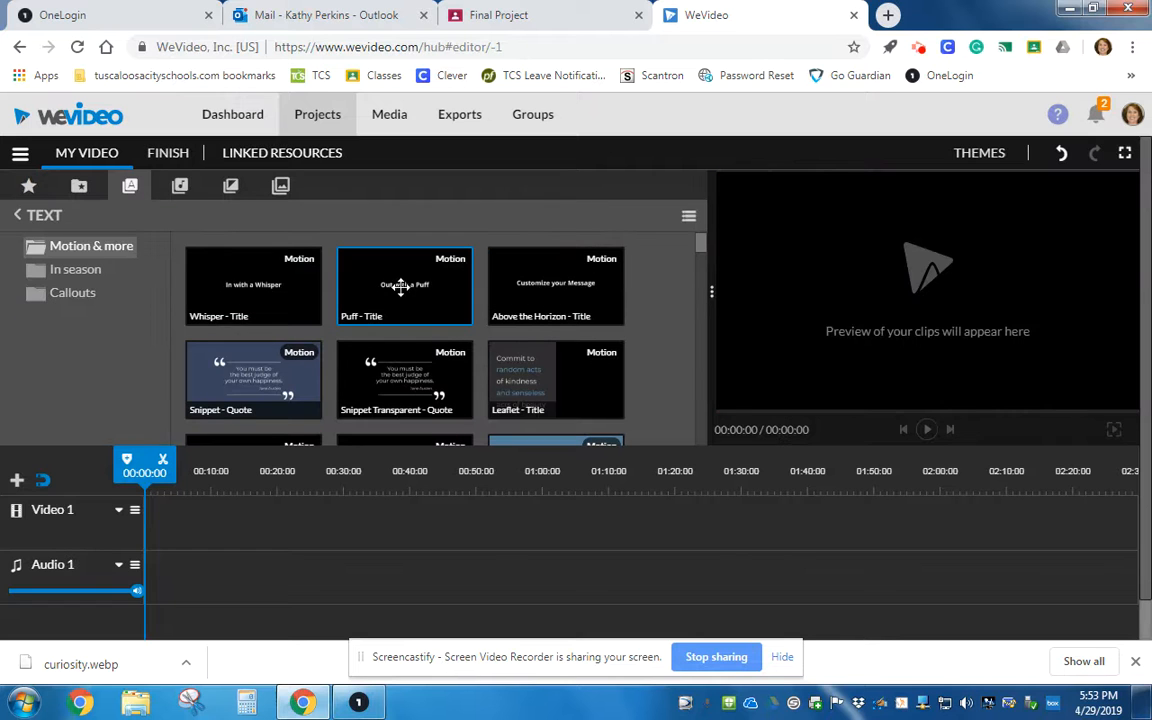
pyautogui.click(407, 298)
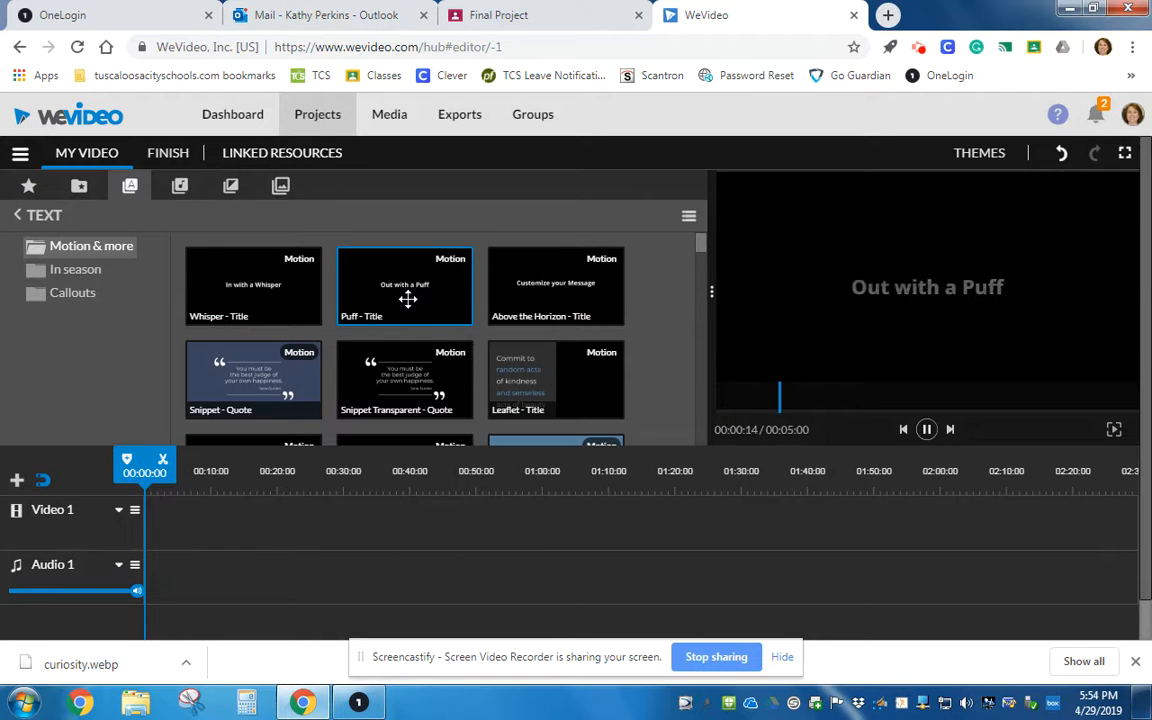
pyautogui.scroll(-3, 707, 262)
pyautogui.scroll(-1, 705, 285)
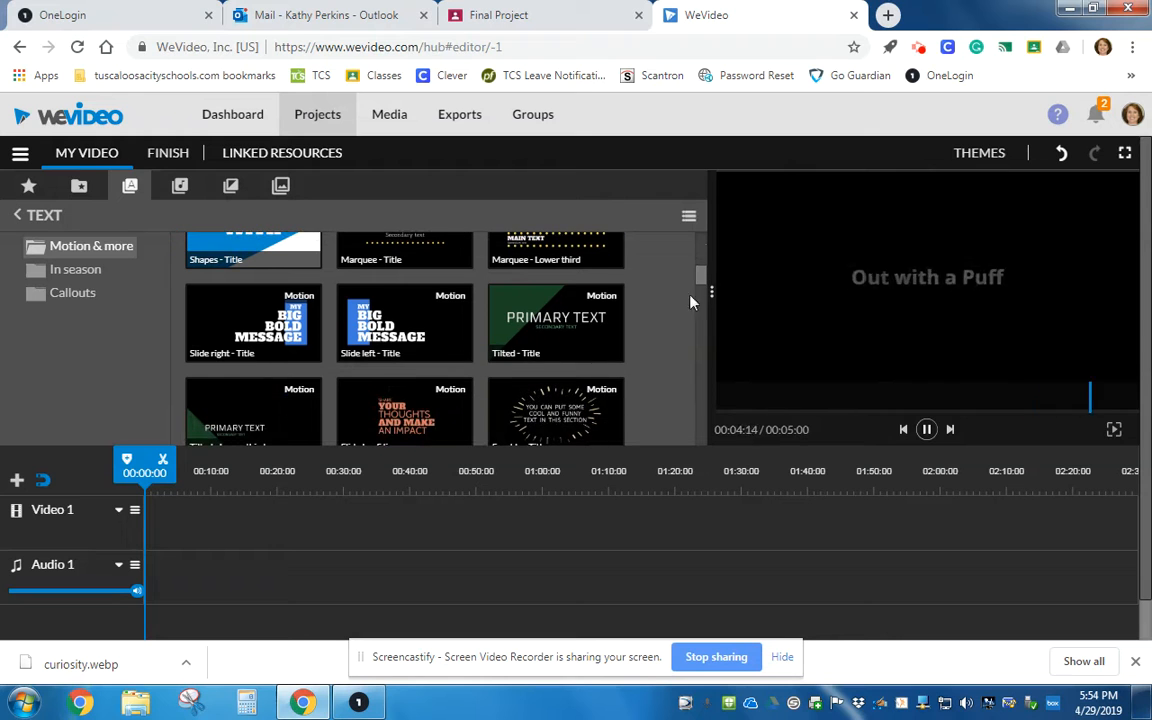
pyautogui.click(543, 338)
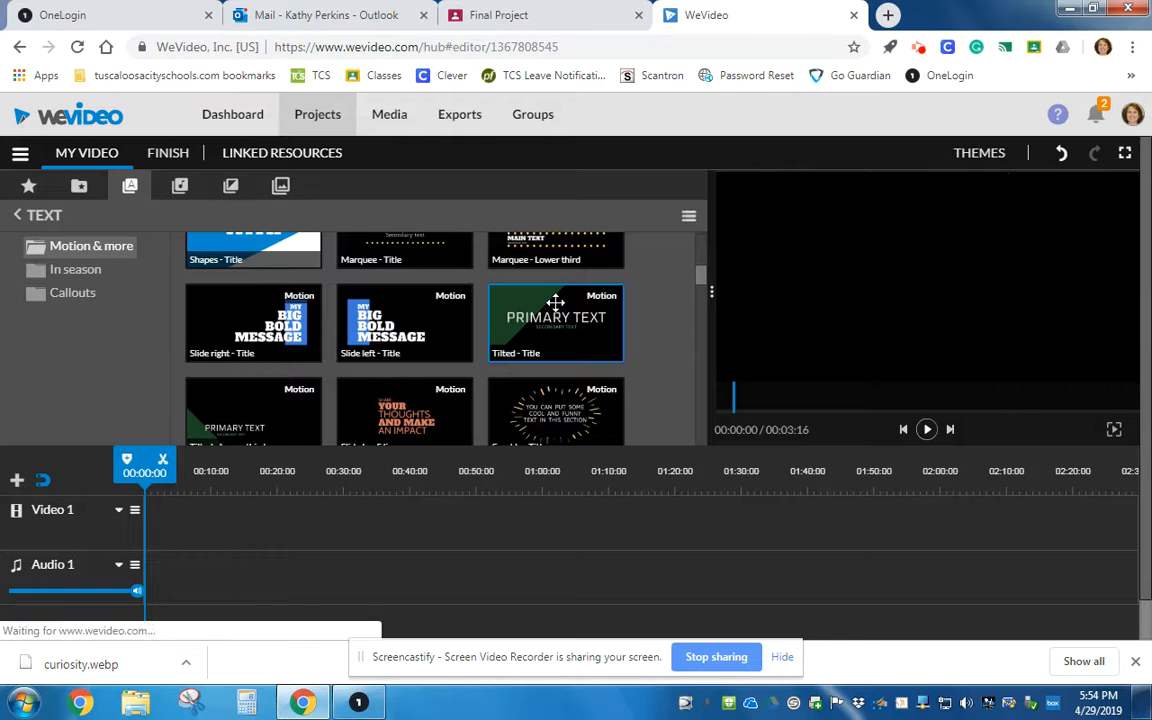
pyautogui.moveTo(556, 304); pyautogui.dragTo(158, 527)
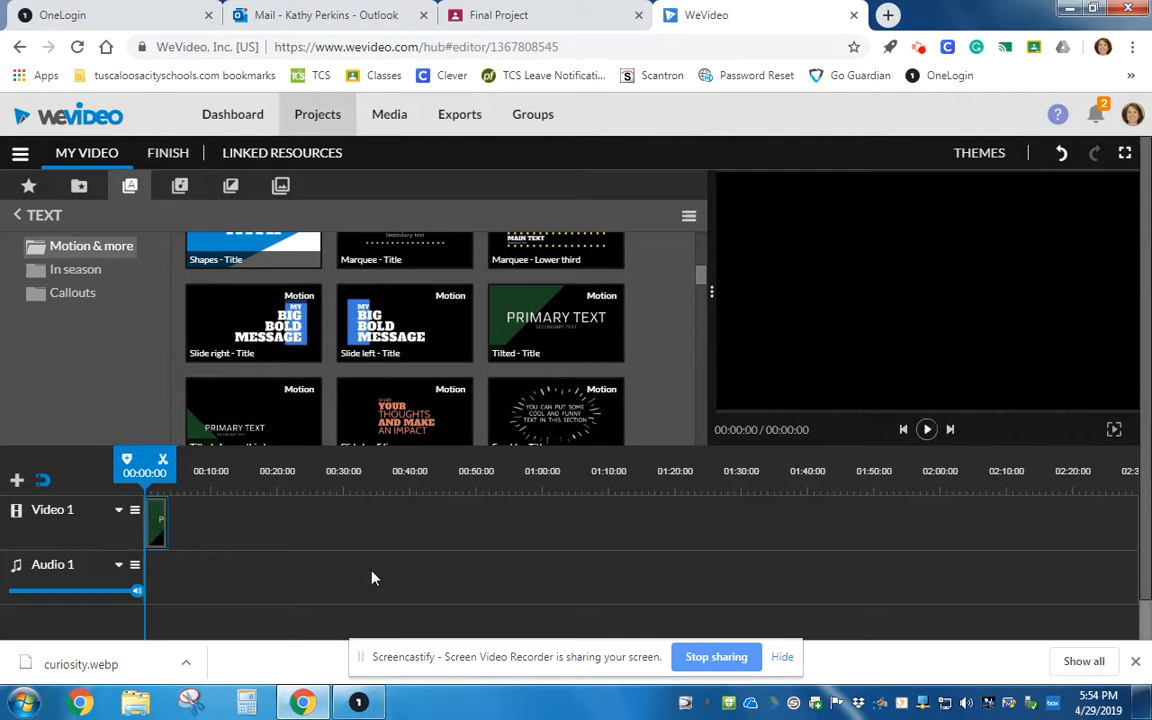
pyautogui.click(928, 429)
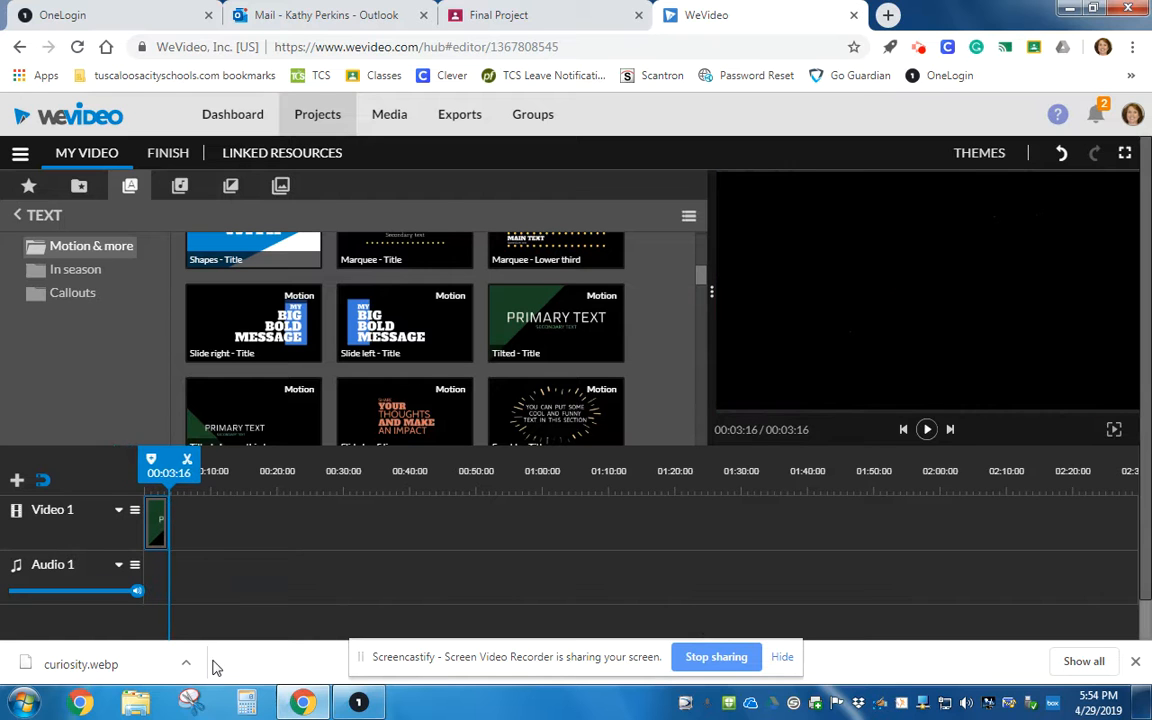
# Edit the title clip and set its primary text to Mars Rovers.
pyautogui.click(157, 527)
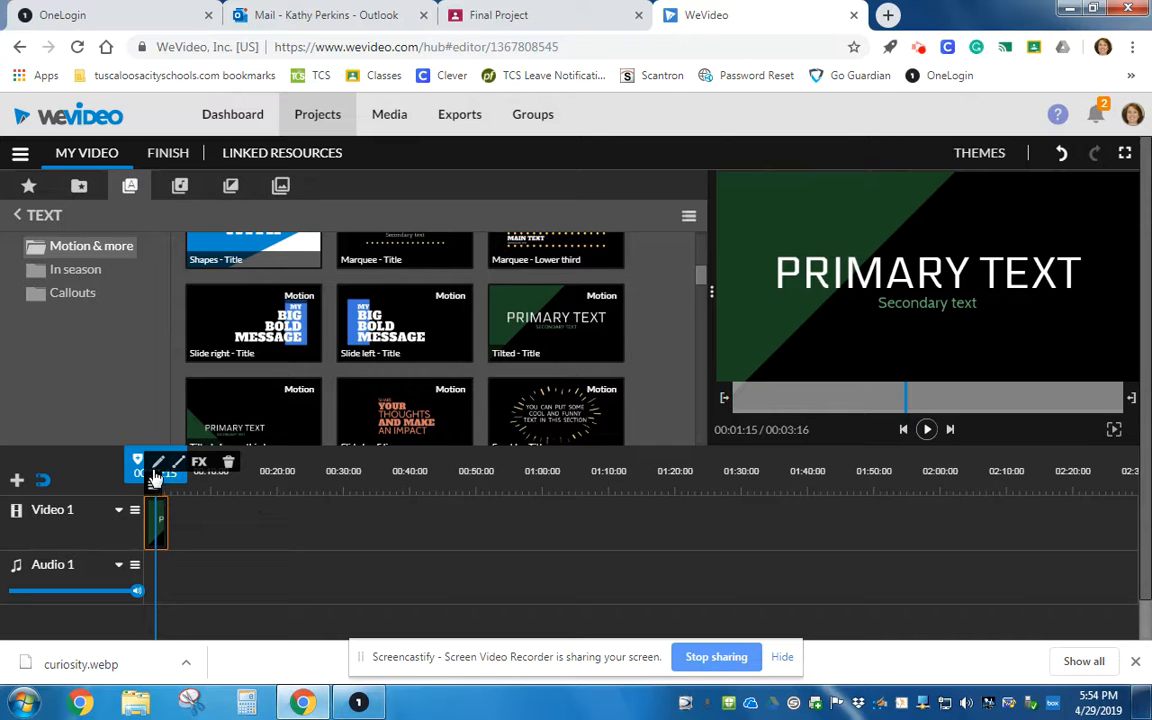
pyautogui.click(157, 464)
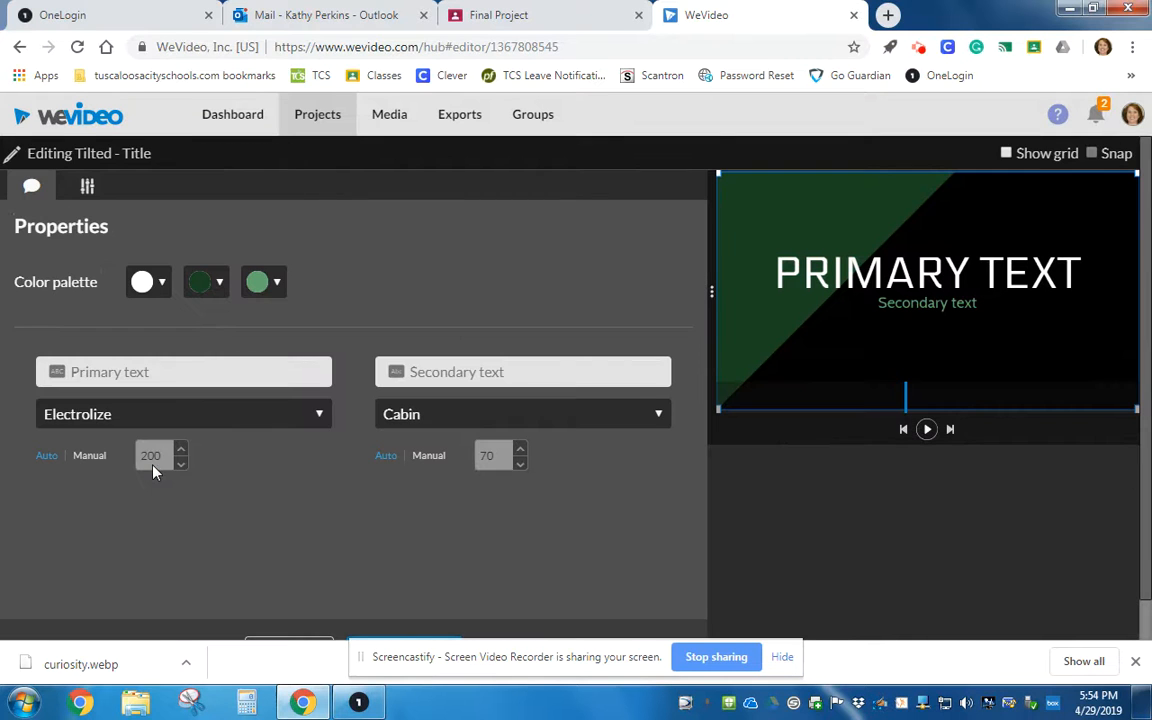
pyautogui.click(184, 366)
pyautogui.write('Mars ')
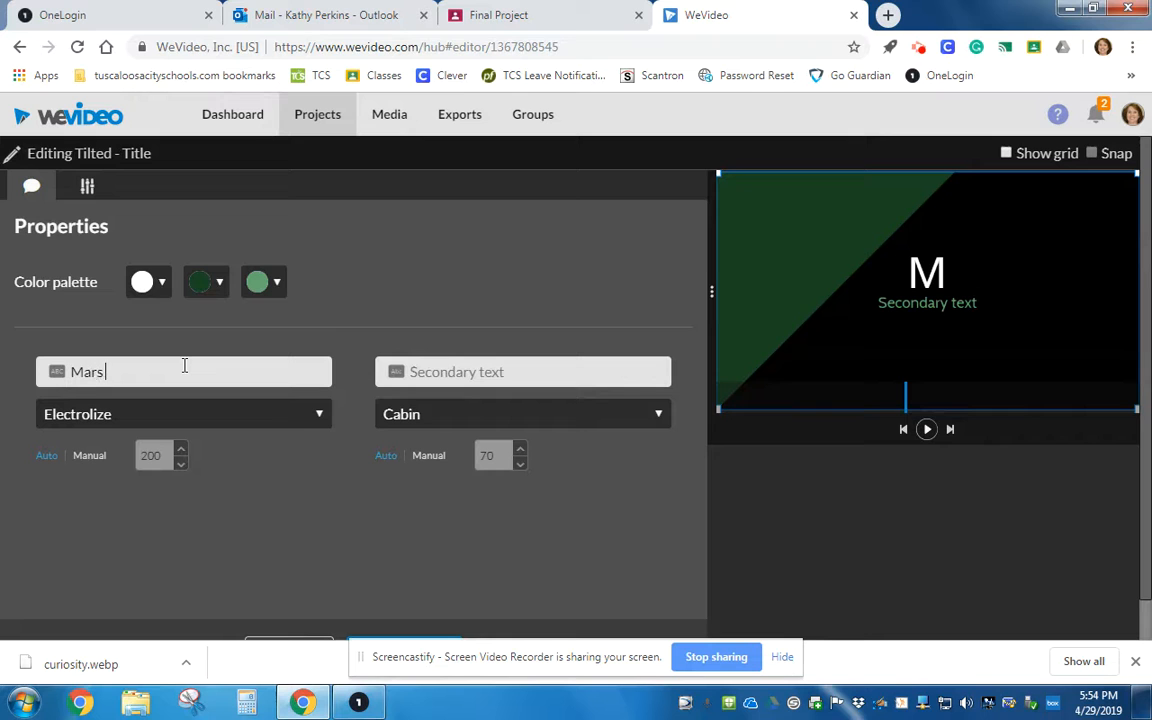
pyautogui.write('Rovers')
# Set the secondary text to "by" followed by the teacher's name.
pyautogui.click(483, 374)
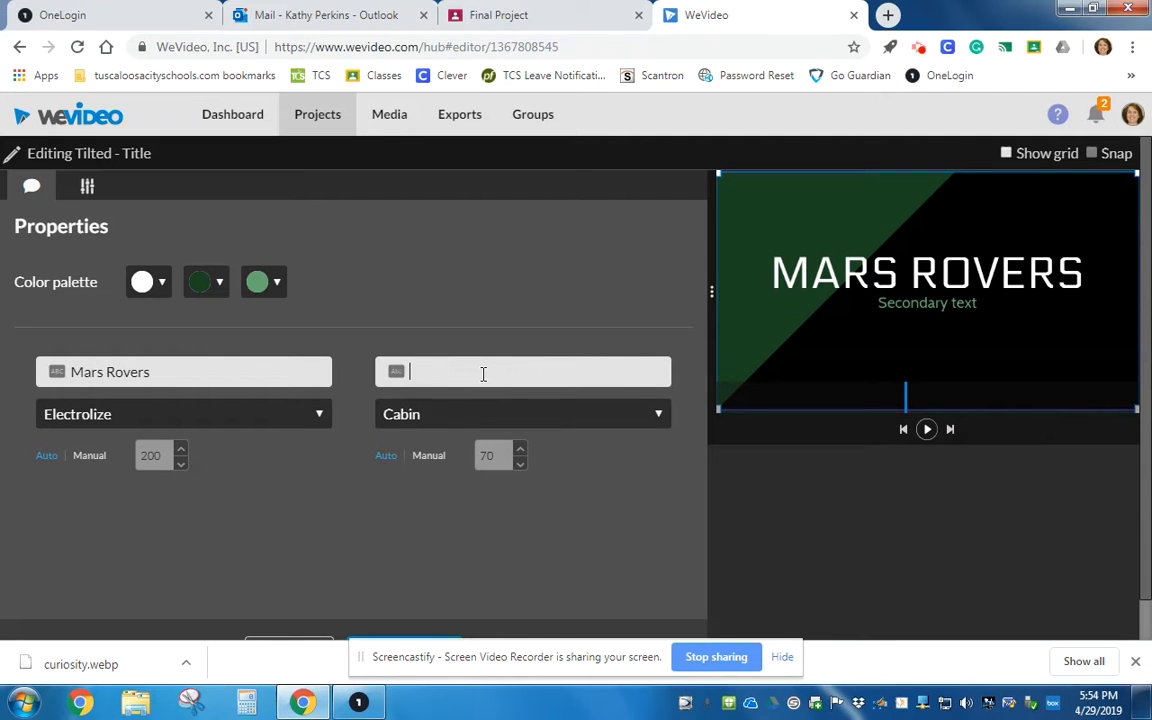
pyautogui.write('by Mrs')
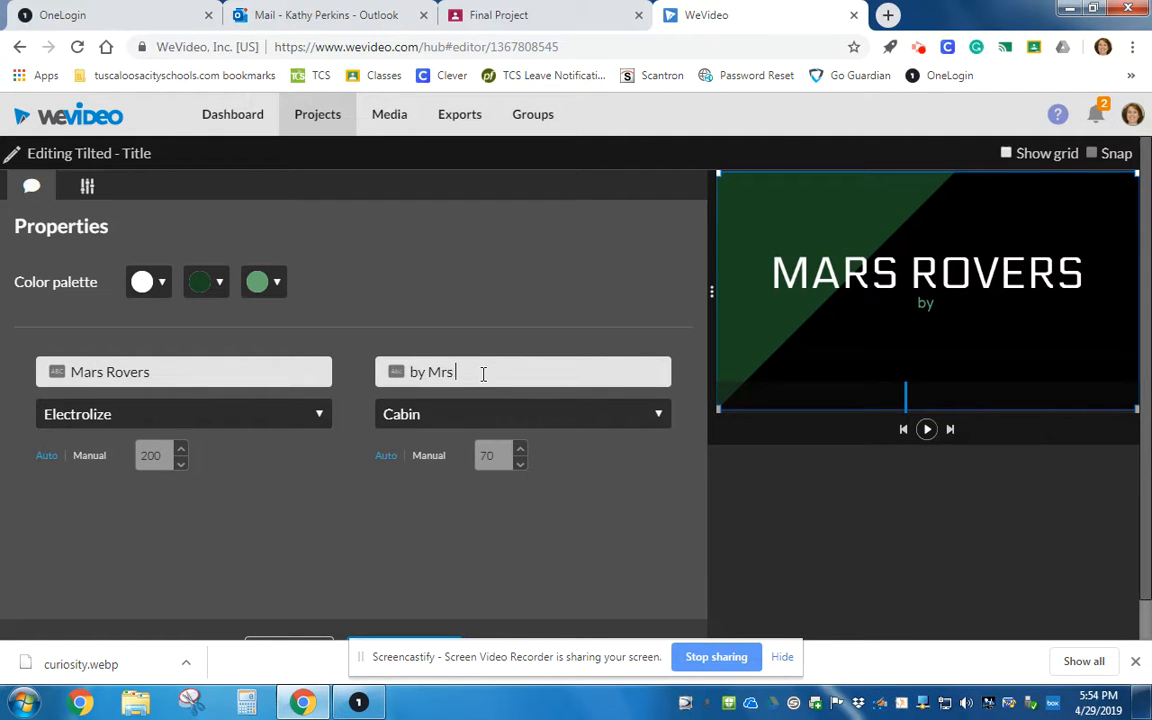
pyautogui.write('. Perkins')
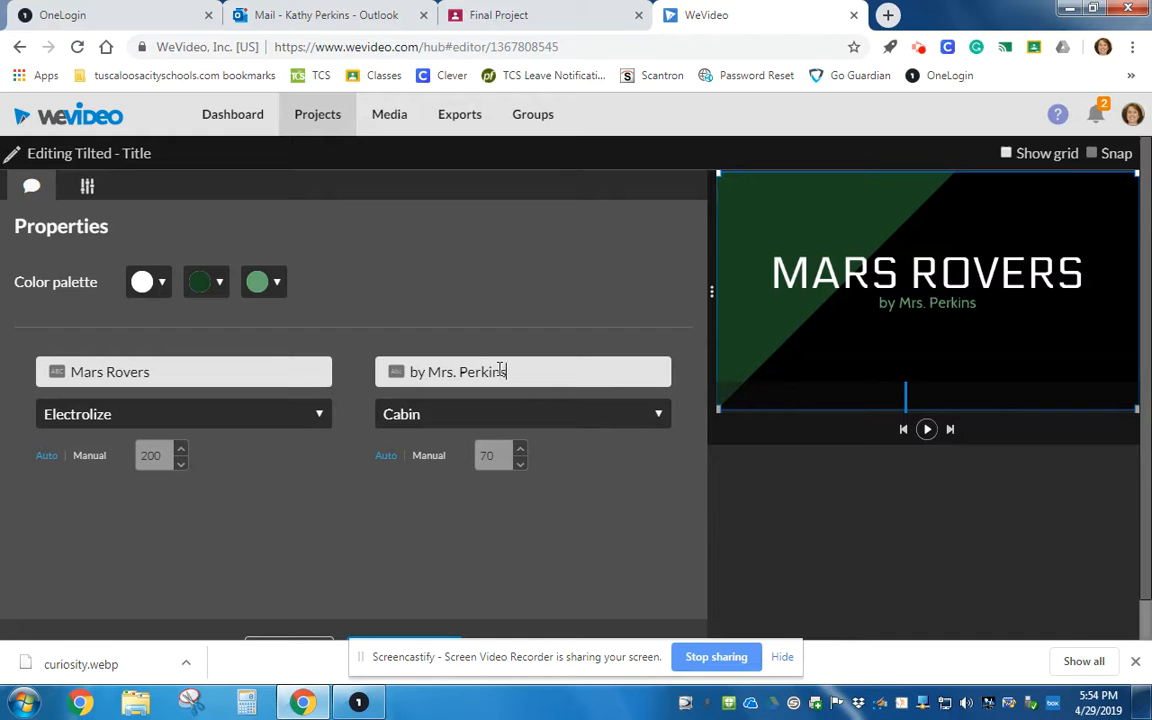
# Change the title's second palette colour to red and save the changes.
pyautogui.click(218, 290)
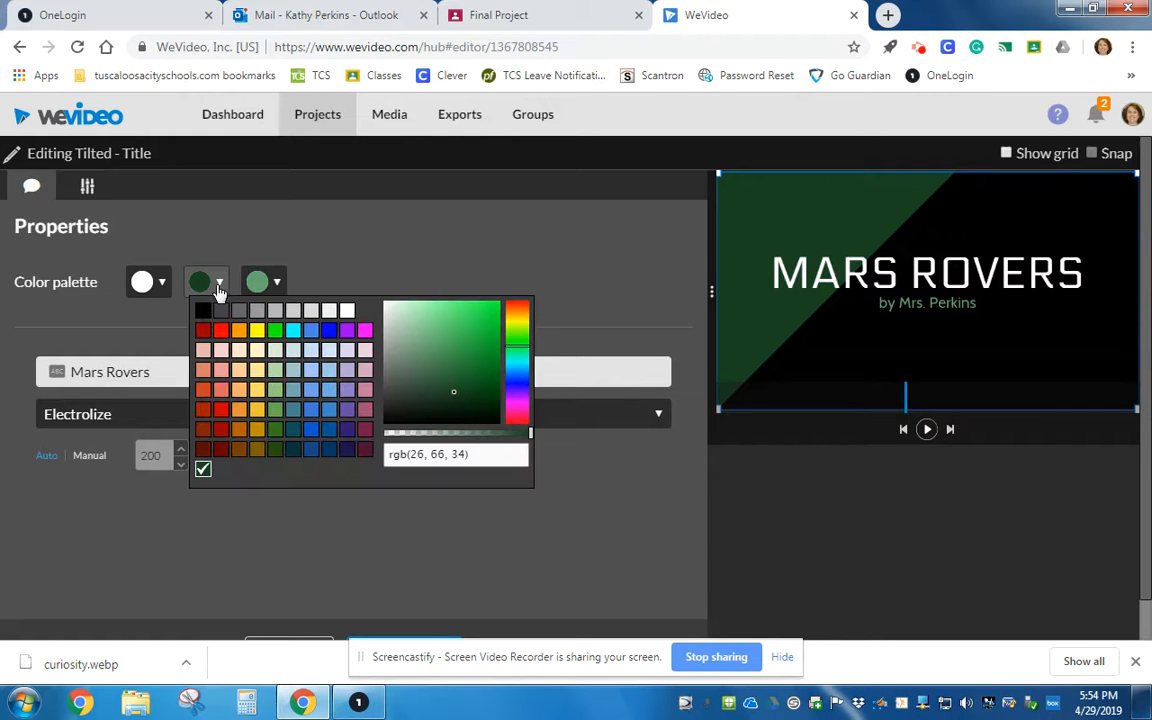
pyautogui.click(257, 331)
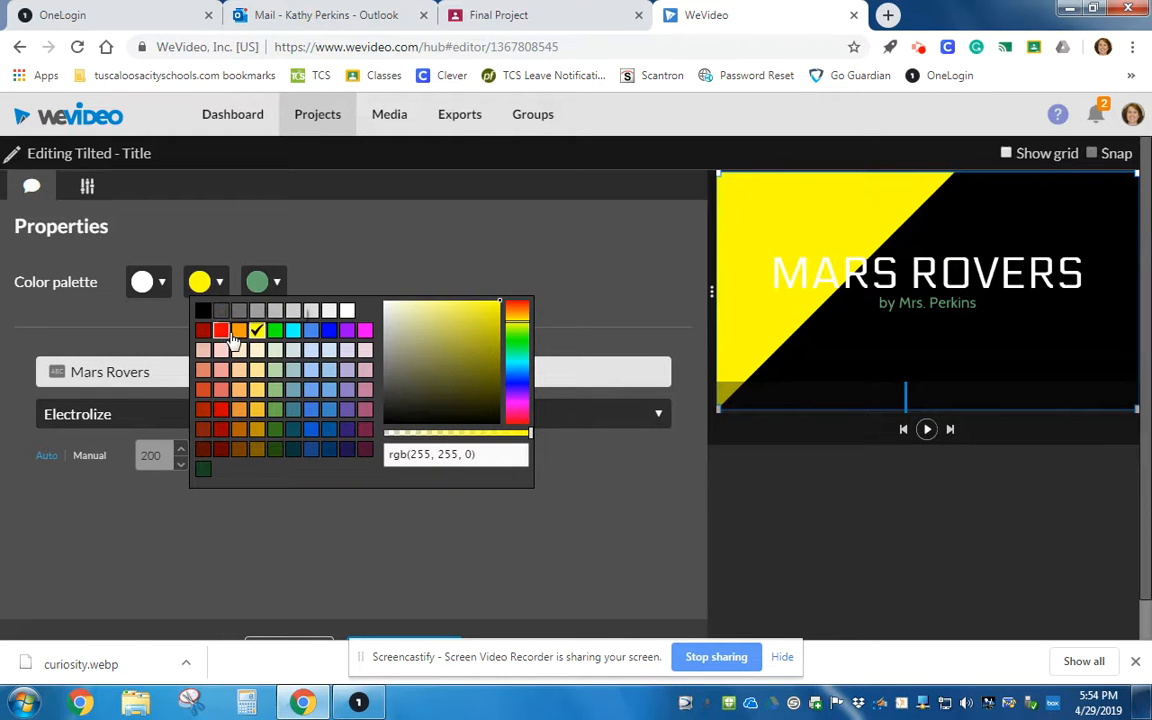
pyautogui.click(221, 331)
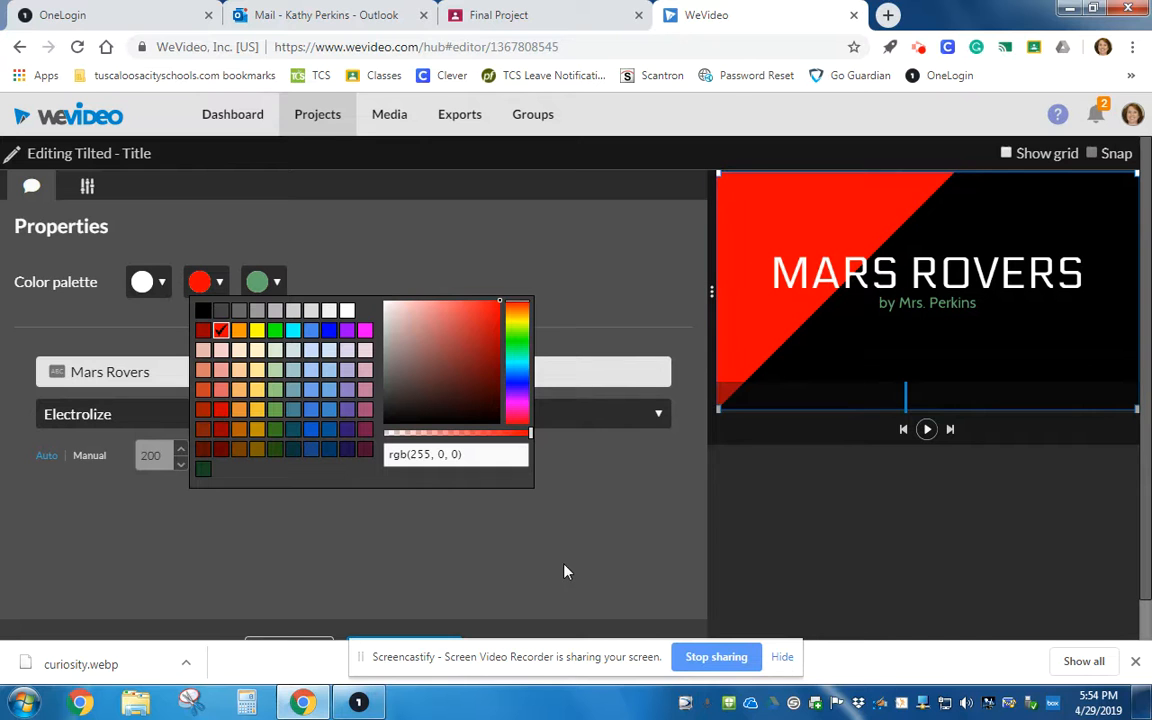
pyautogui.click(270, 496)
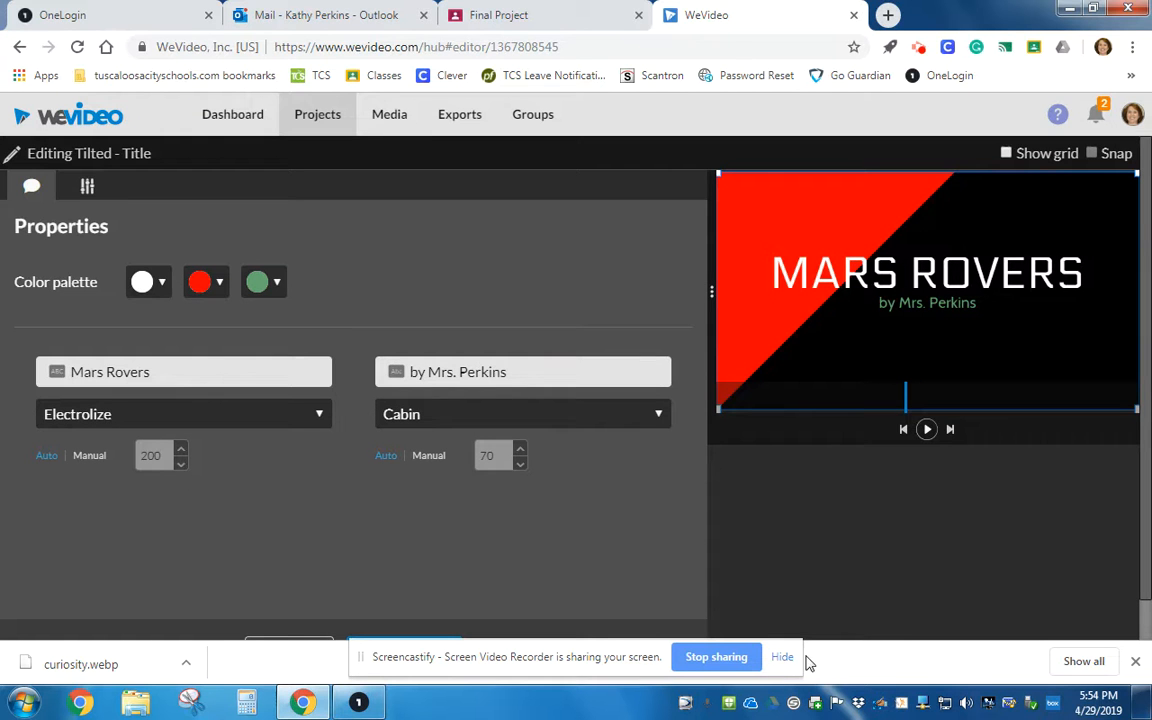
pyautogui.scroll(-1, 478, 558)
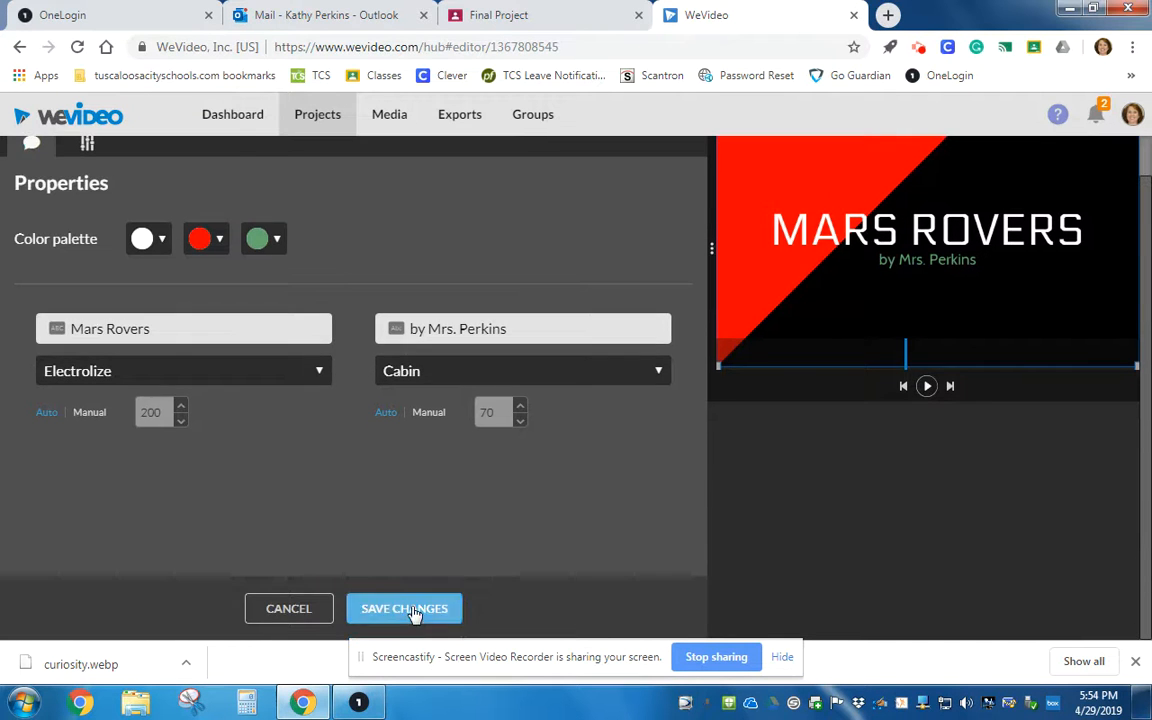
pyautogui.click(446, 610)
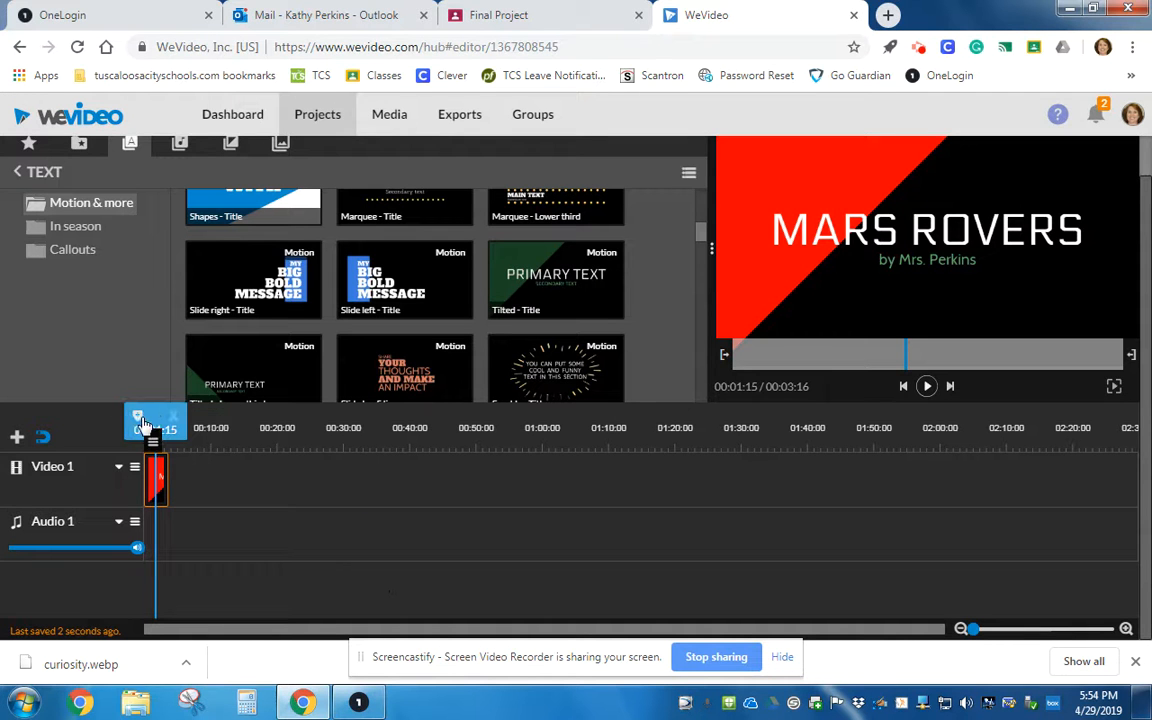
# Replay the title from the start and lengthen the title clip to about 4 seconds.
pyautogui.moveTo(150, 414); pyautogui.dragTo(140, 414)
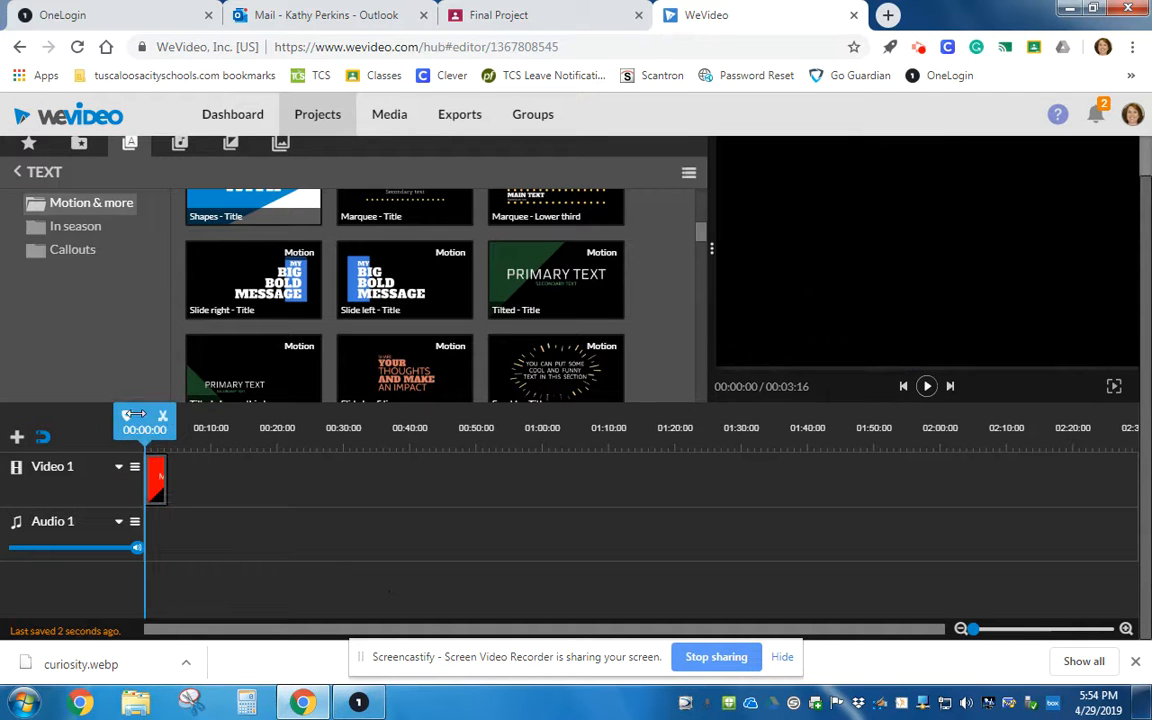
pyautogui.click(926, 386)
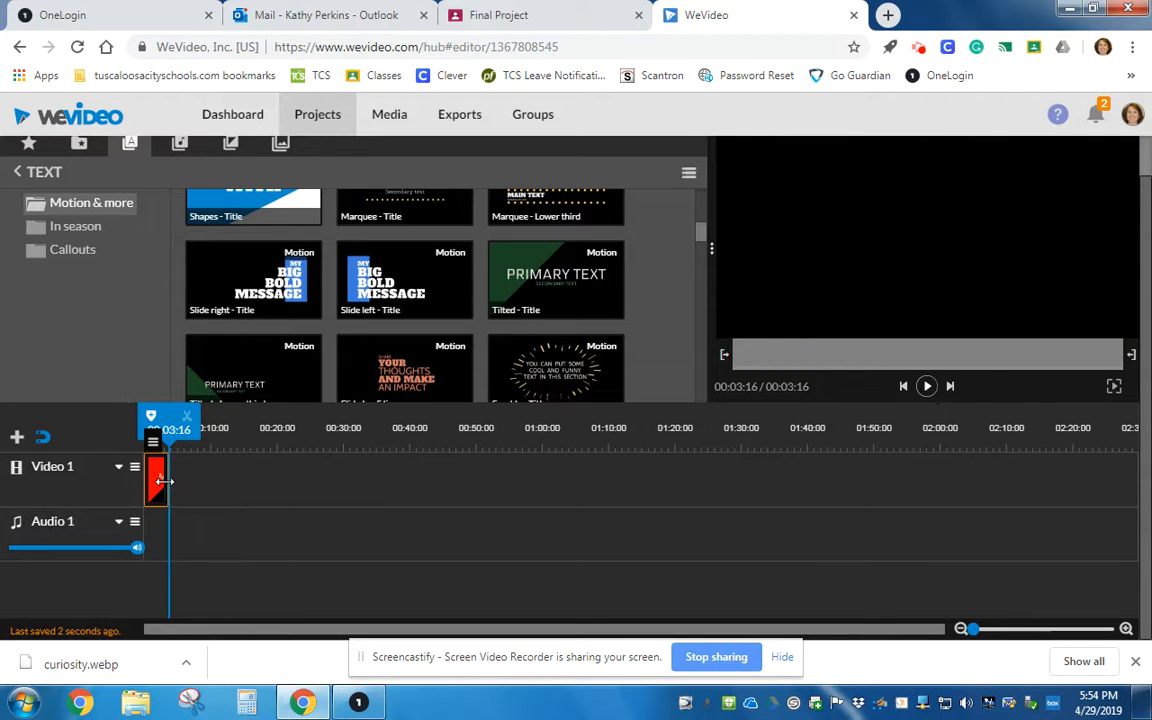
pyautogui.moveTo(170, 478)
pyautogui.mouseDown()
pyautogui.moveTo(352, 476)
pyautogui.moveTo(171, 472)
pyautogui.mouseUp()
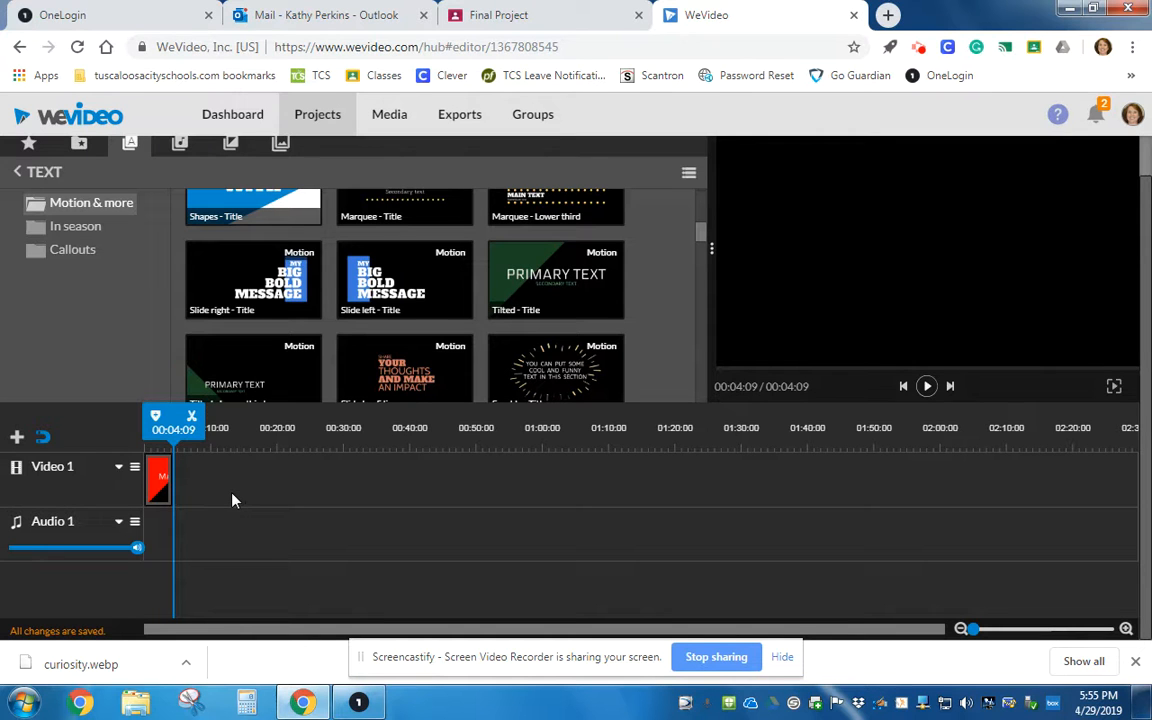
# Open the voice recorder from the media library.
pyautogui.click(80, 146)
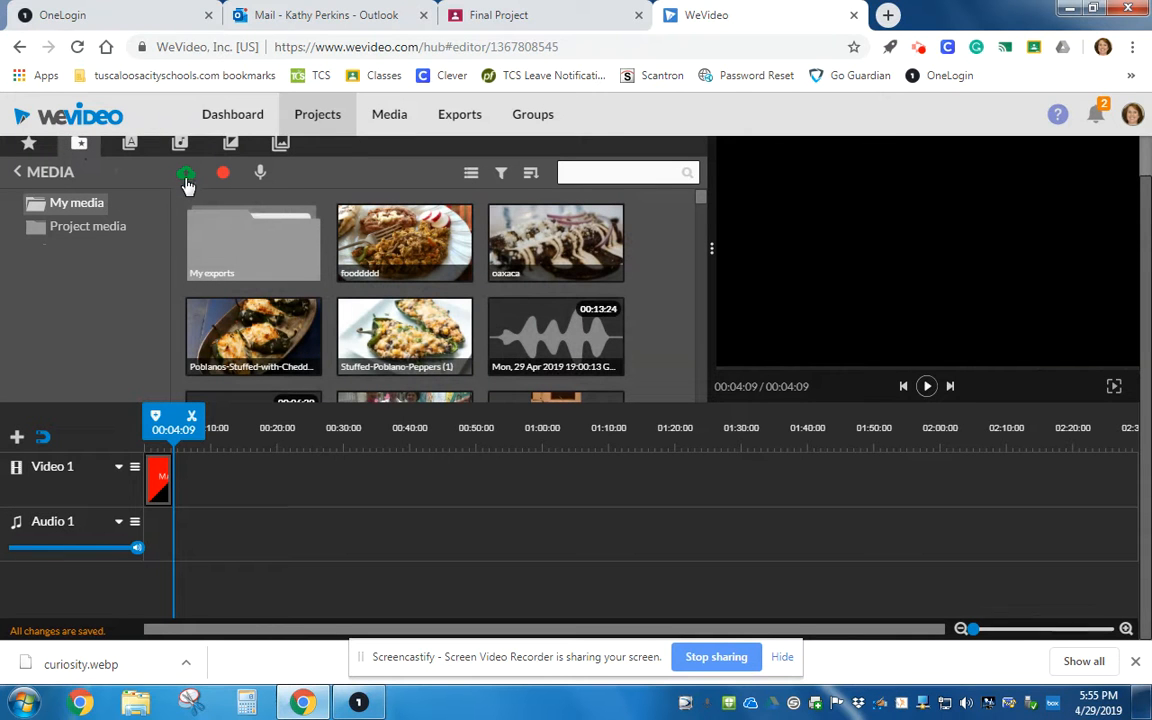
pyautogui.click(261, 176)
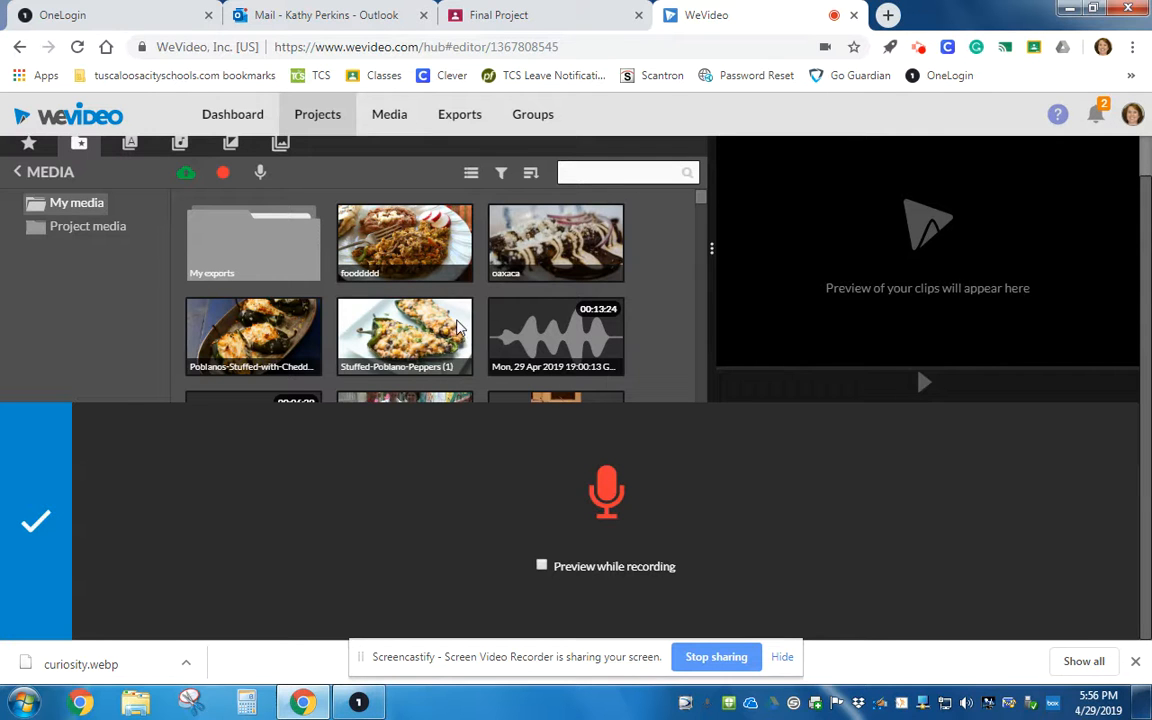
# Record a voice narration with preview while recording turned on, and add the recording to the project.
pyautogui.click(541, 566)
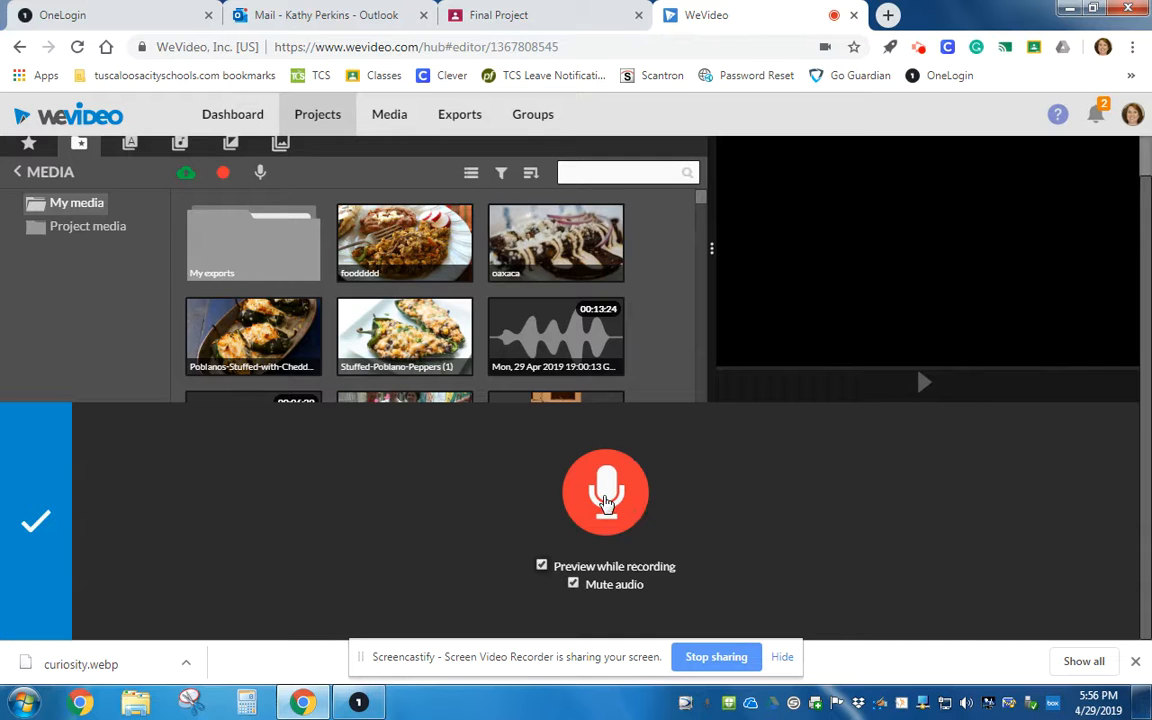
pyautogui.click(606, 495)
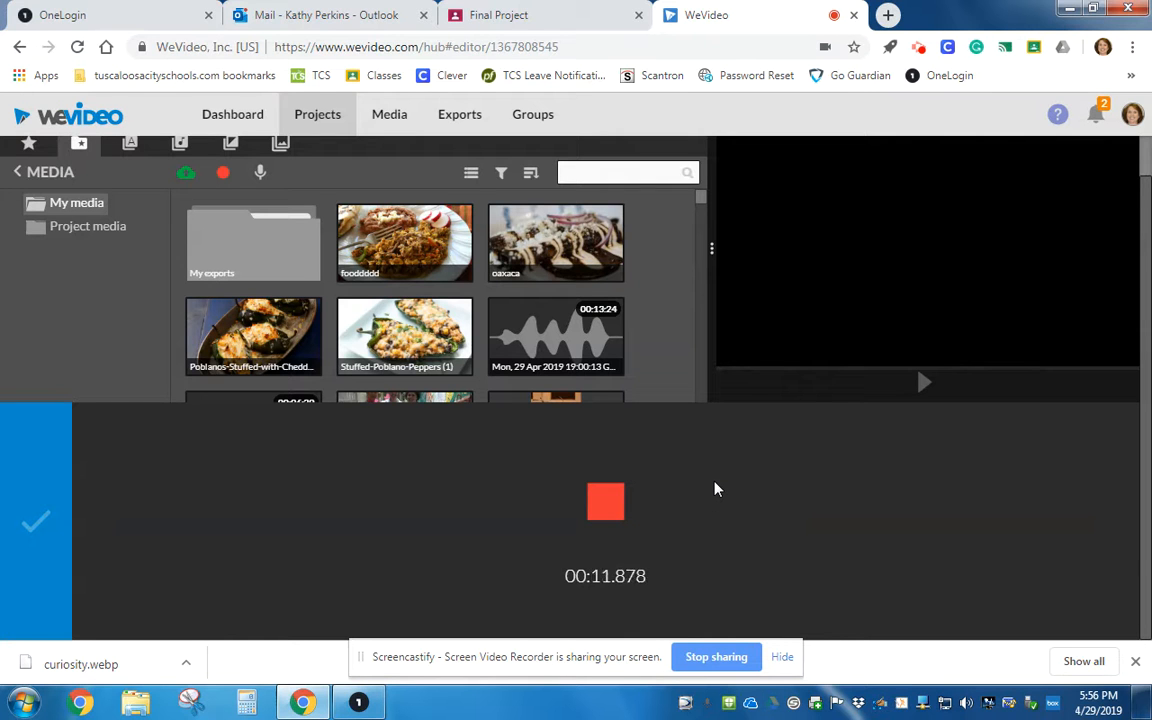
pyautogui.click(600, 503)
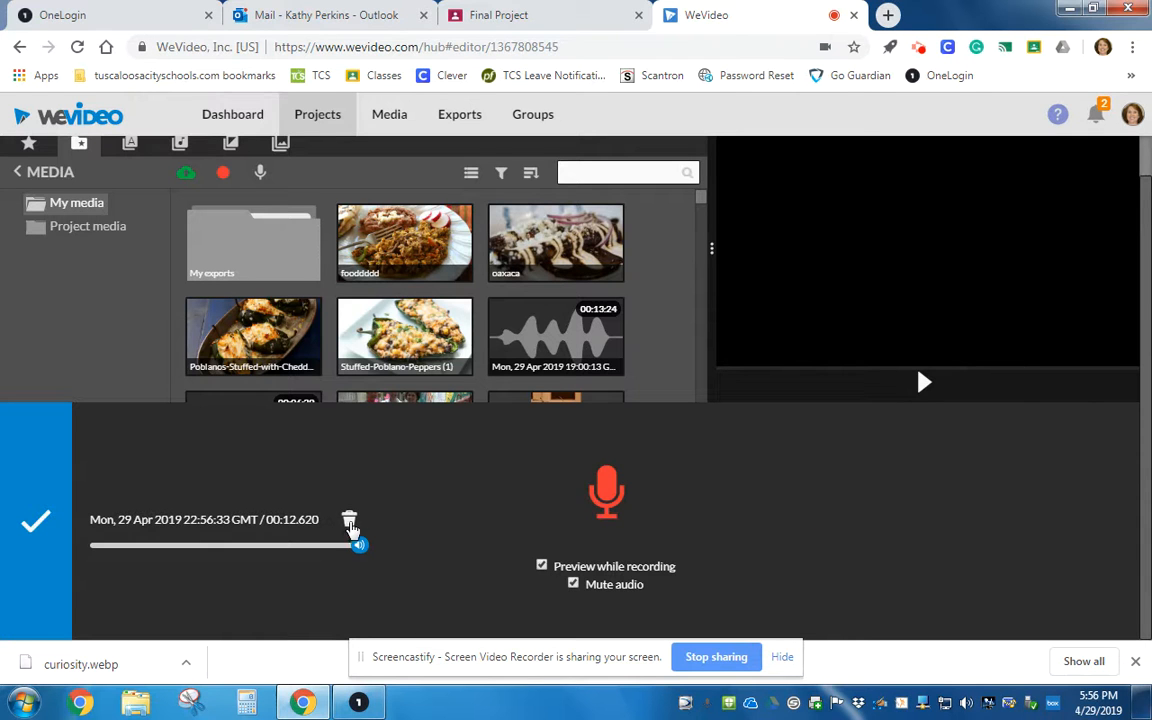
pyautogui.click(36, 510)
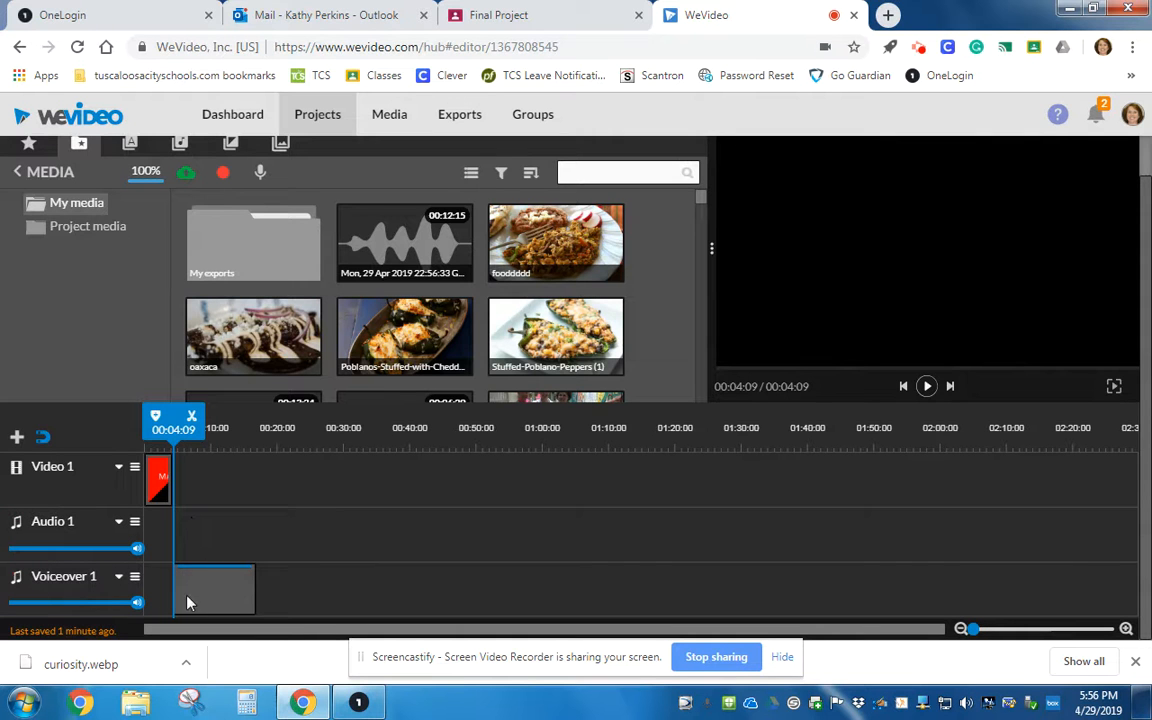
# Move the narration clip onto the Audio 1 track at the start and delete the empty Voiceover track.
pyautogui.click(928, 387)
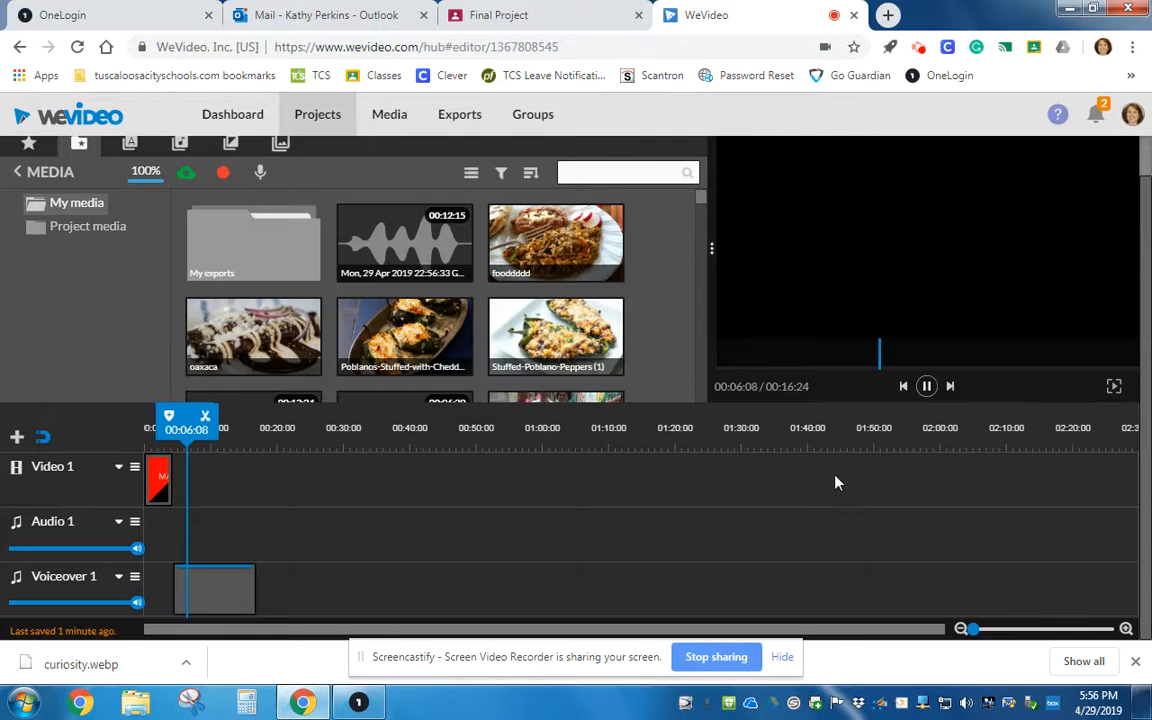
pyautogui.click(927, 399)
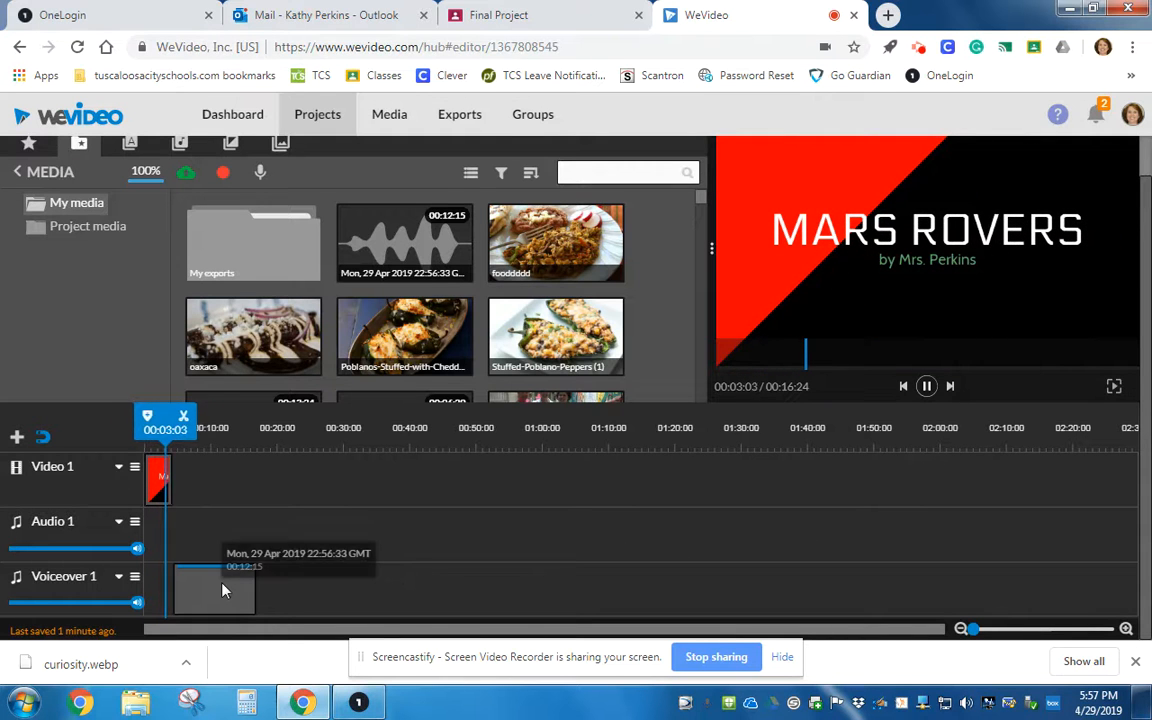
pyautogui.moveTo(221, 601); pyautogui.dragTo(204, 563)
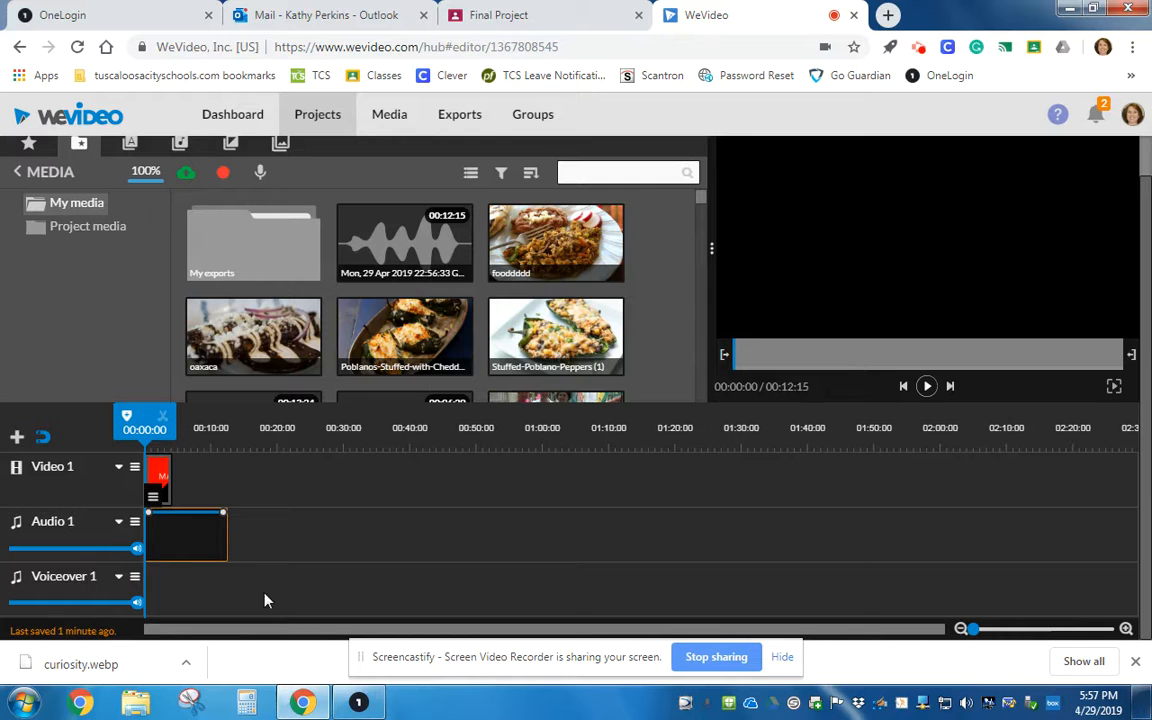
pyautogui.click(16, 580)
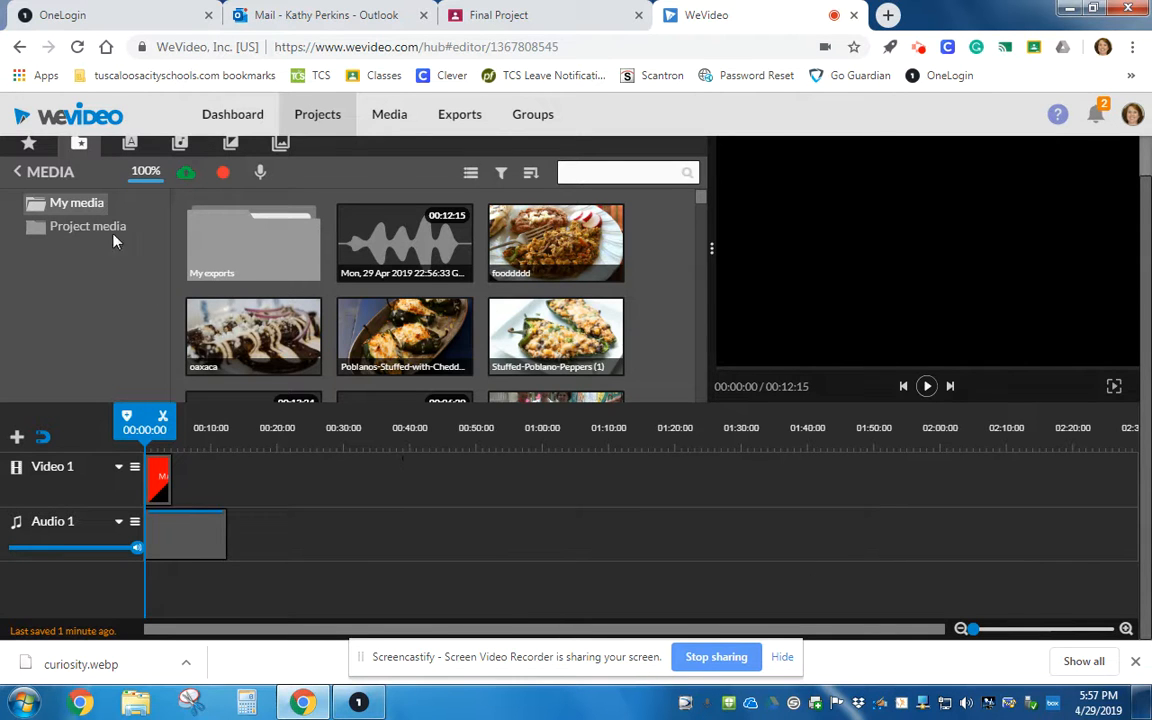
pyautogui.click(29, 148)
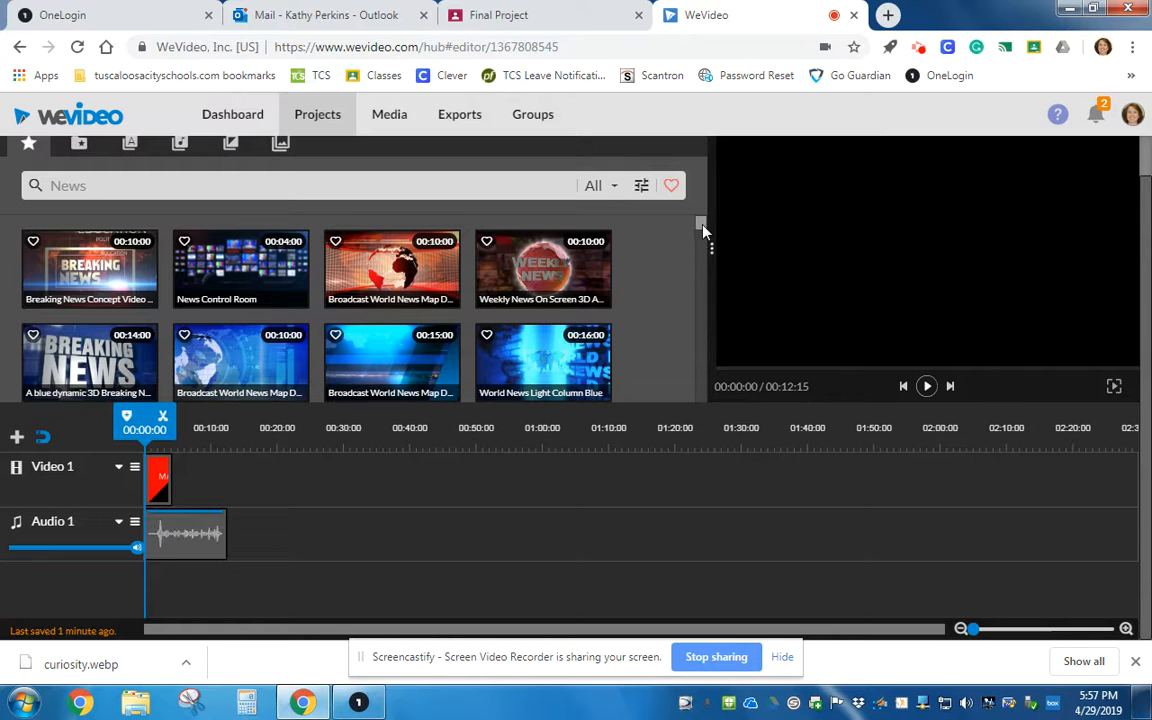
pyautogui.scroll(1, 650, 310)
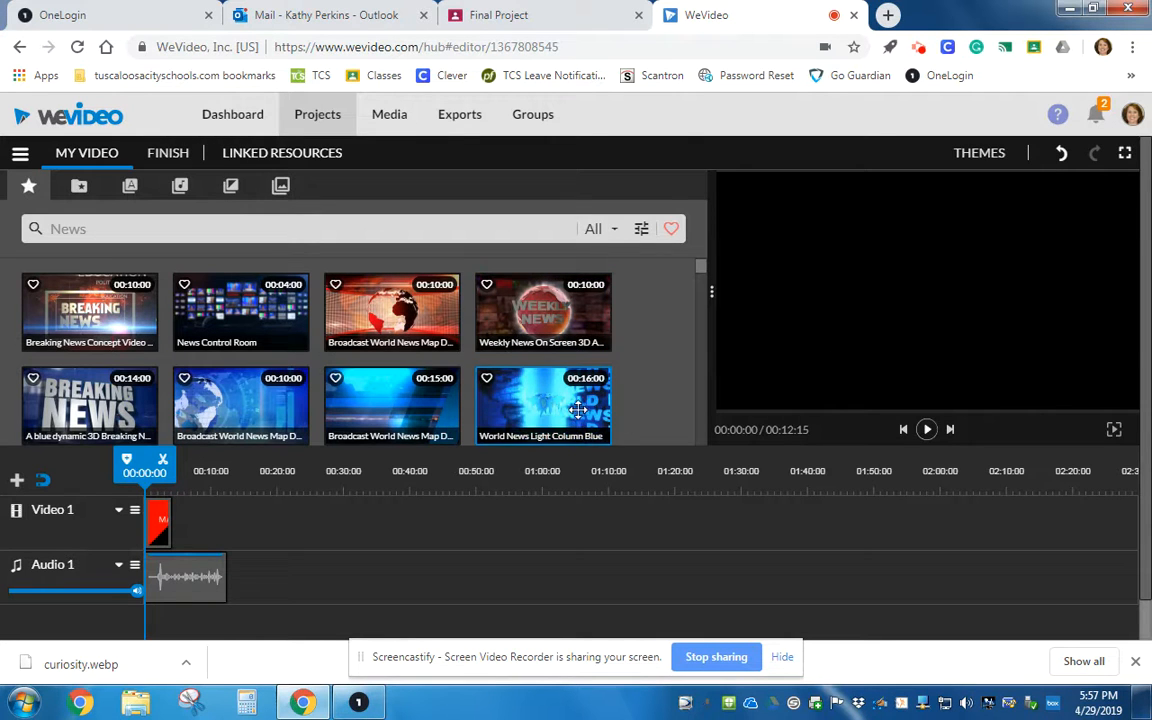
pyautogui.click(78, 190)
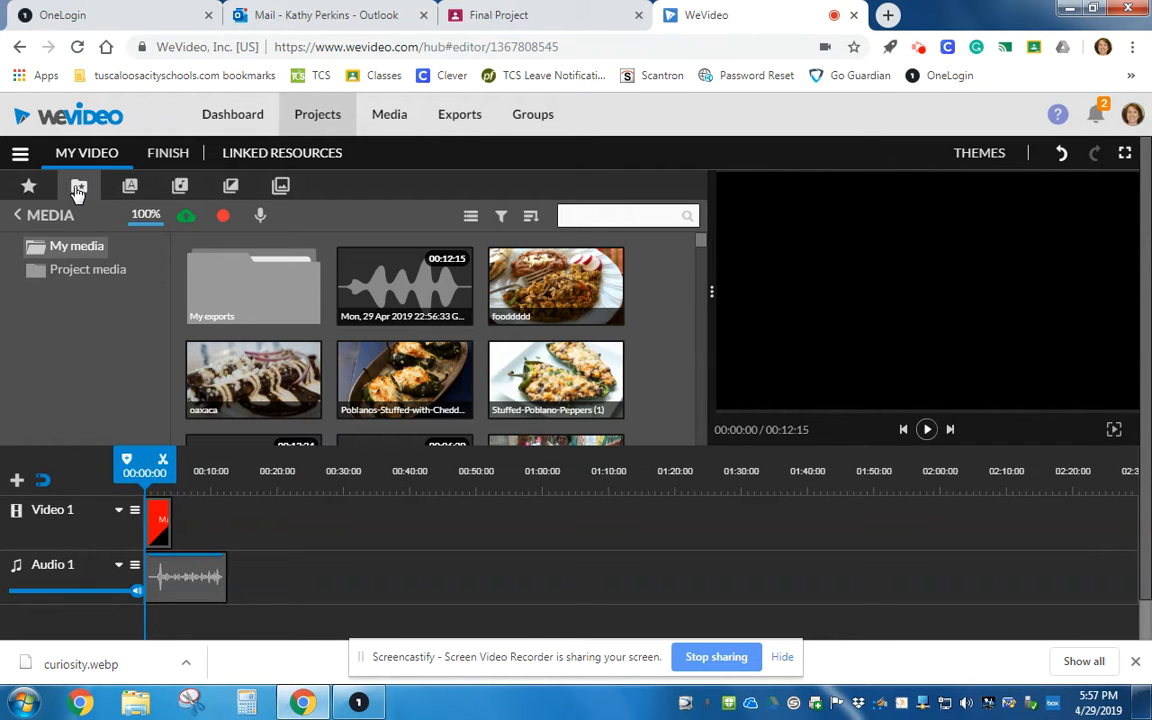
pyautogui.click(187, 219)
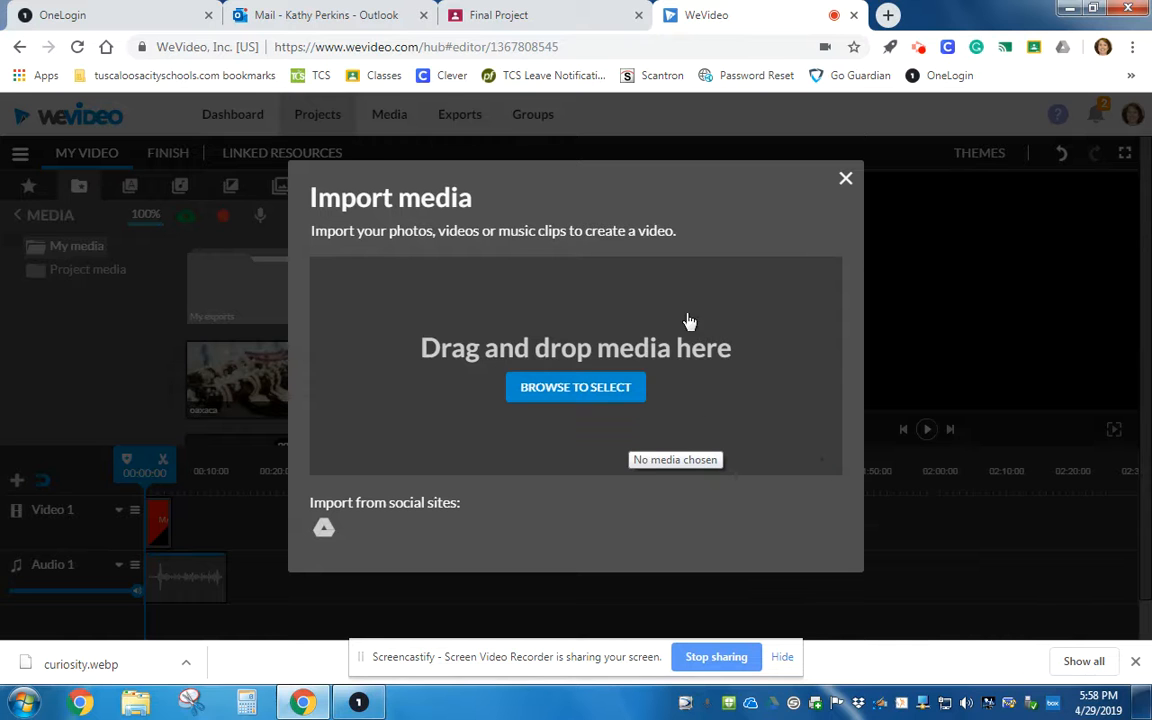
pyautogui.click(845, 181)
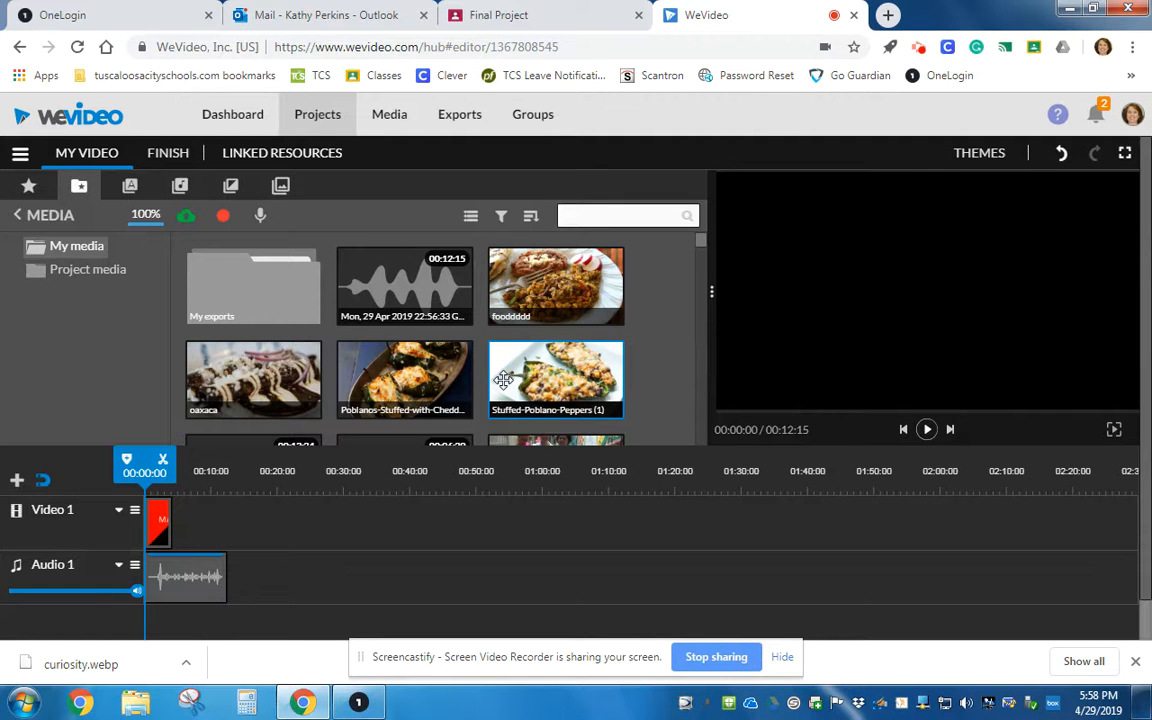
# Open a new browser tab and search Google Images for "mars surface".
pyautogui.click(888, 15)
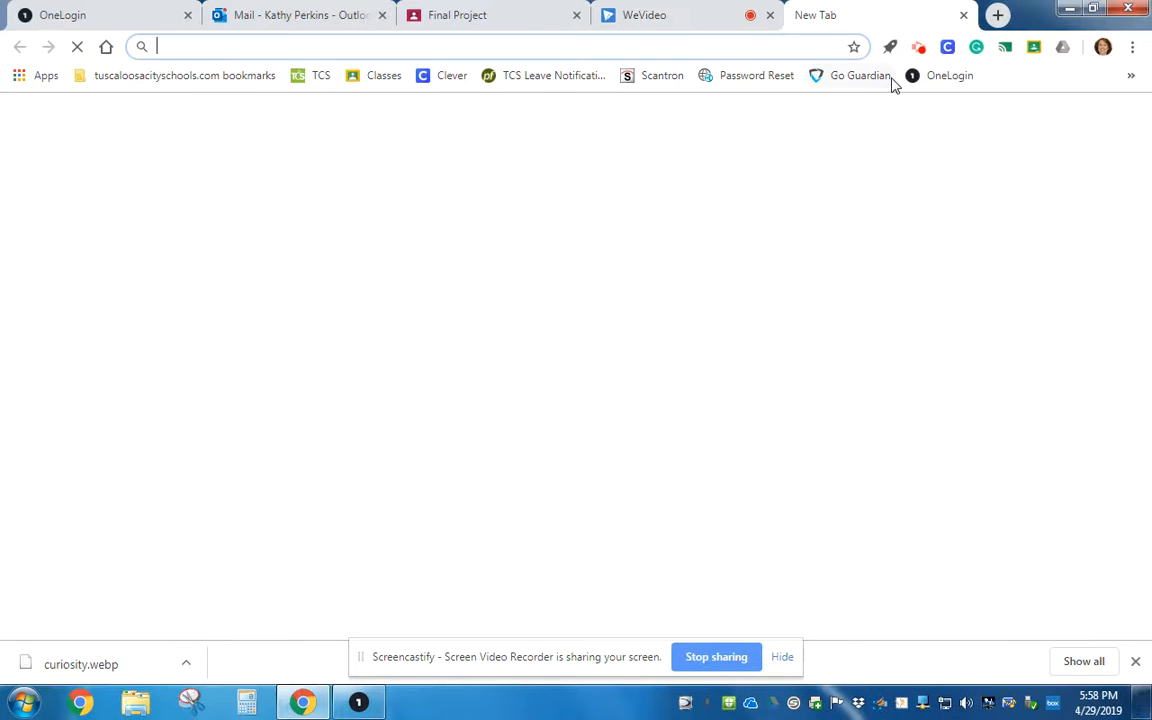
pyautogui.write('google images')
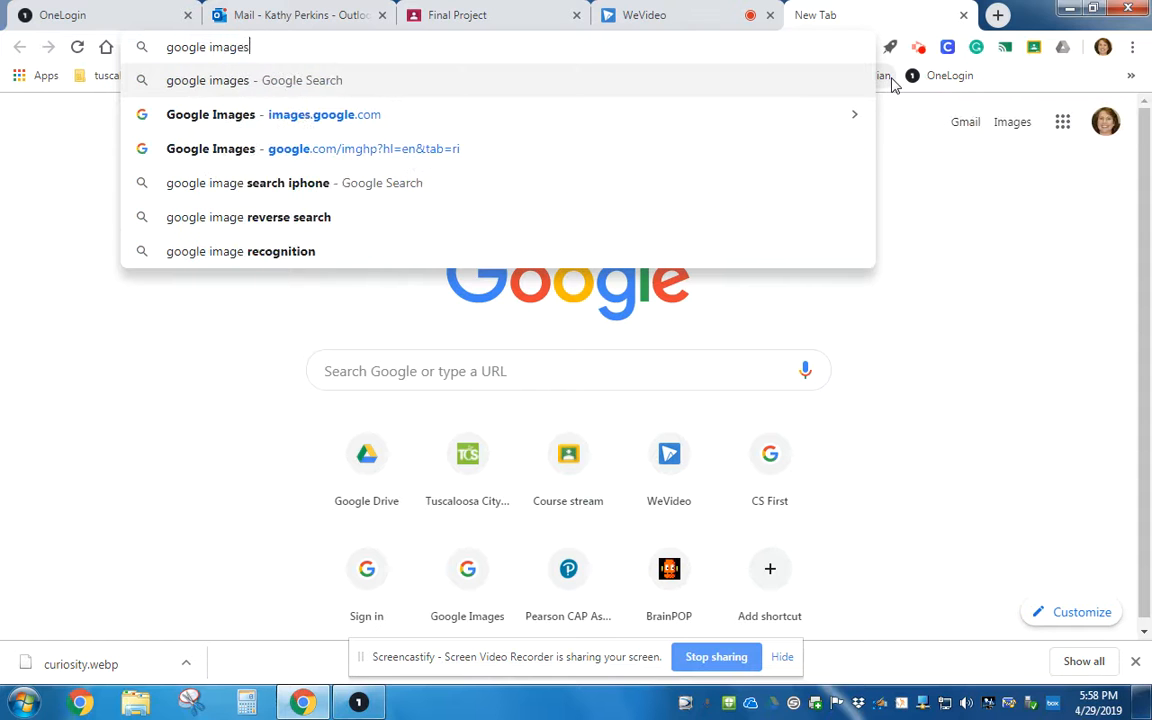
pyautogui.press('Return')
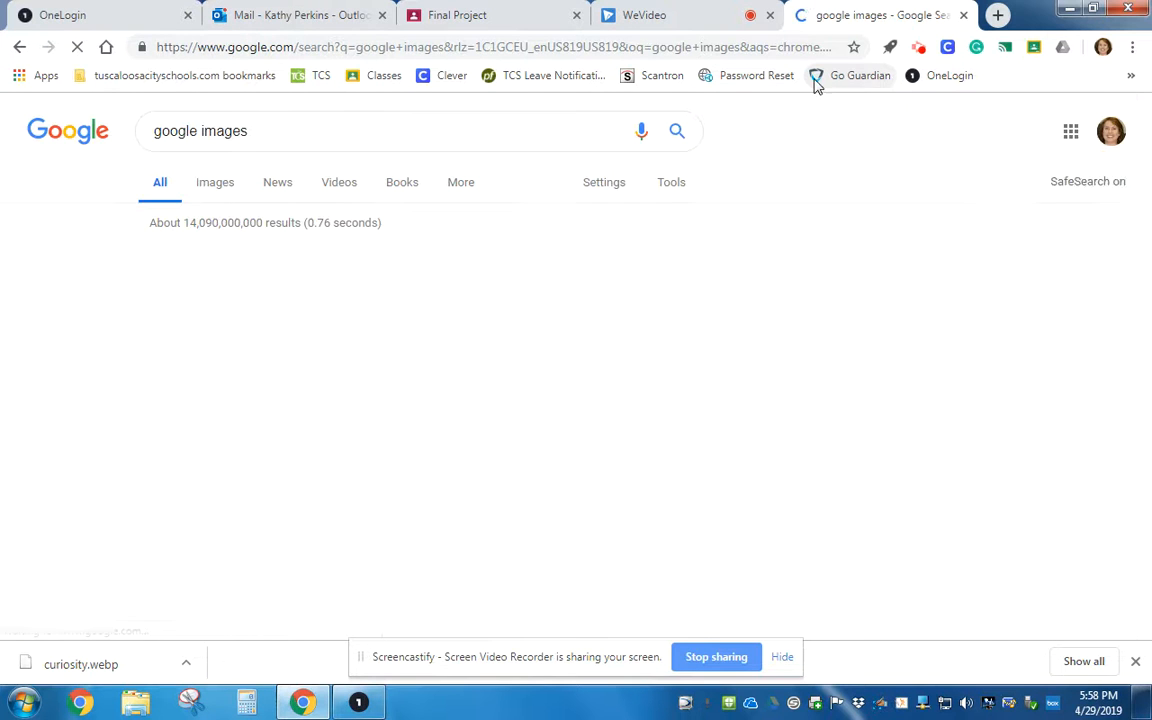
pyautogui.click(230, 261)
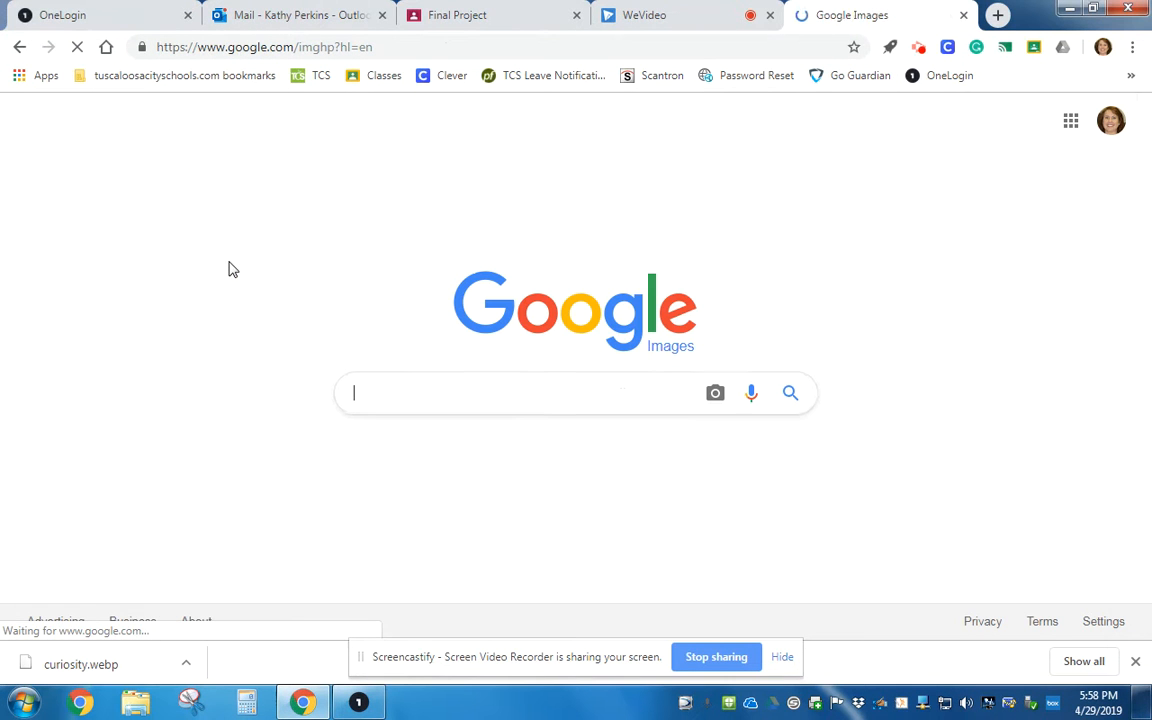
pyautogui.write('mar')
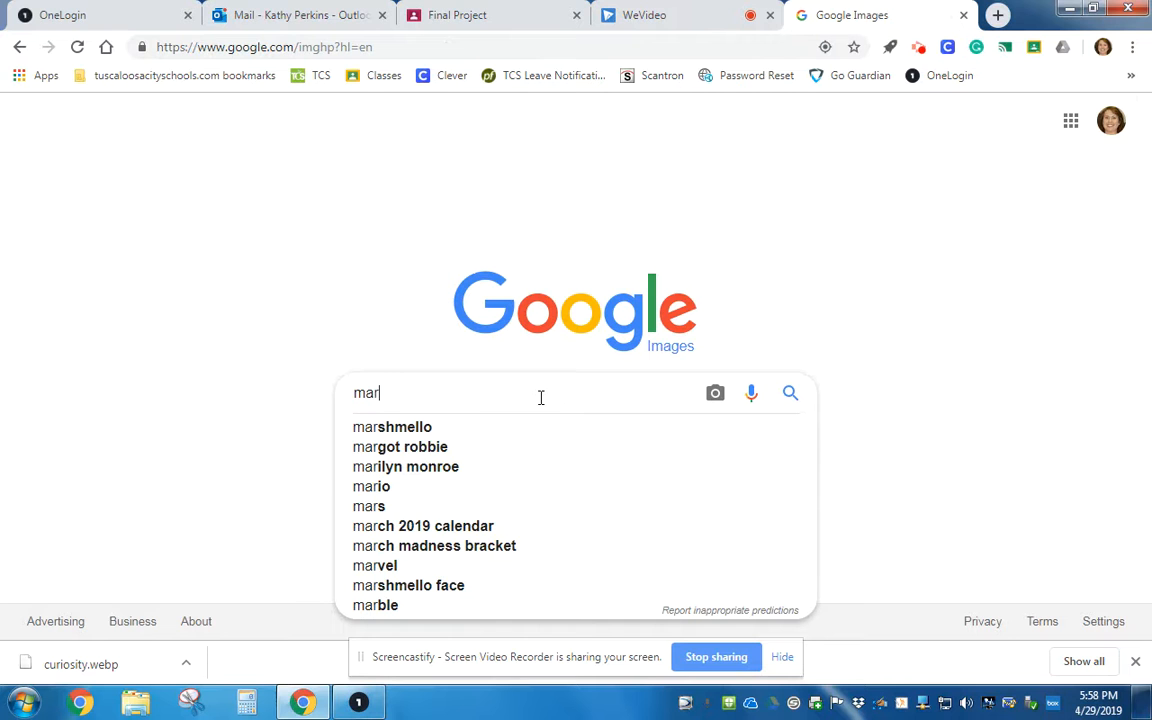
pyautogui.write('s surface')
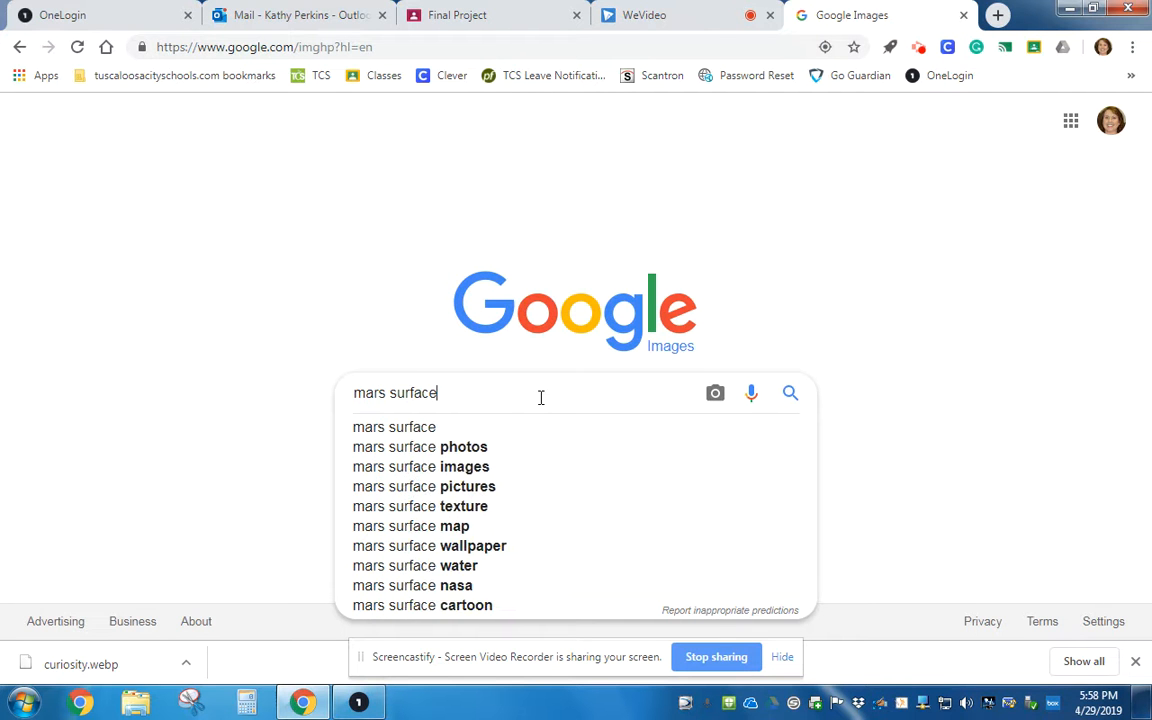
pyautogui.press('Return')
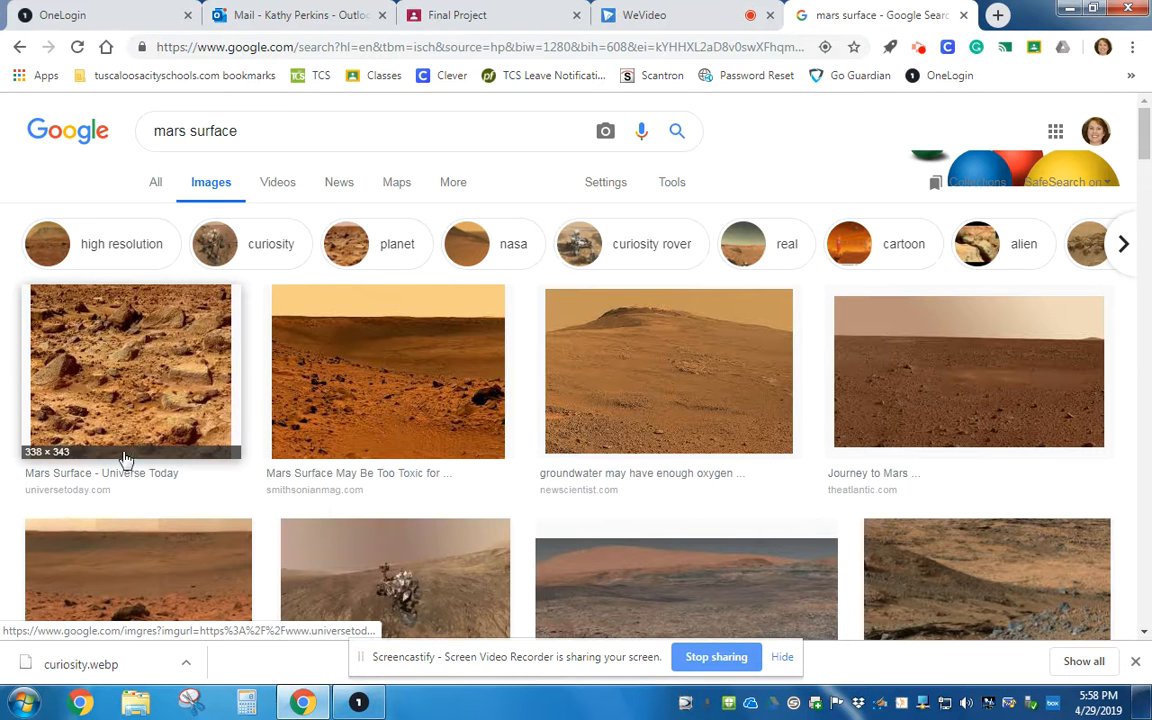
# Try saving one of the Mars surface images, cancelling the save dialog.
pyautogui.scroll(-3, 630, 458)
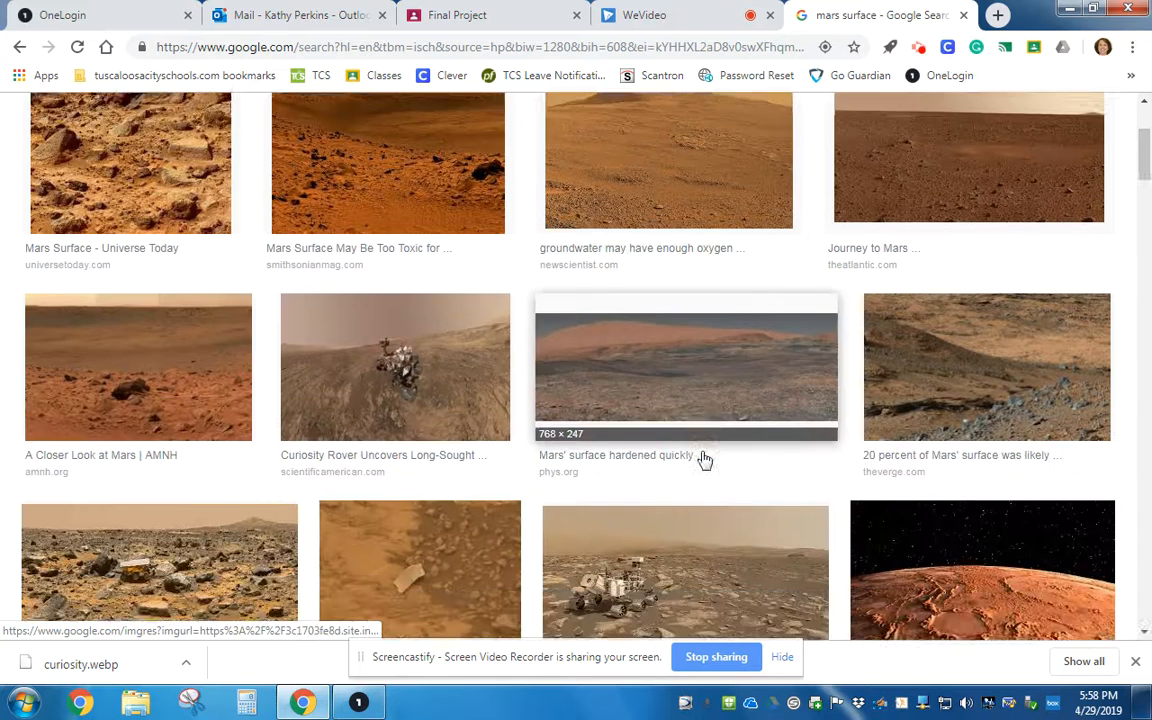
pyautogui.rightClick(373, 294)
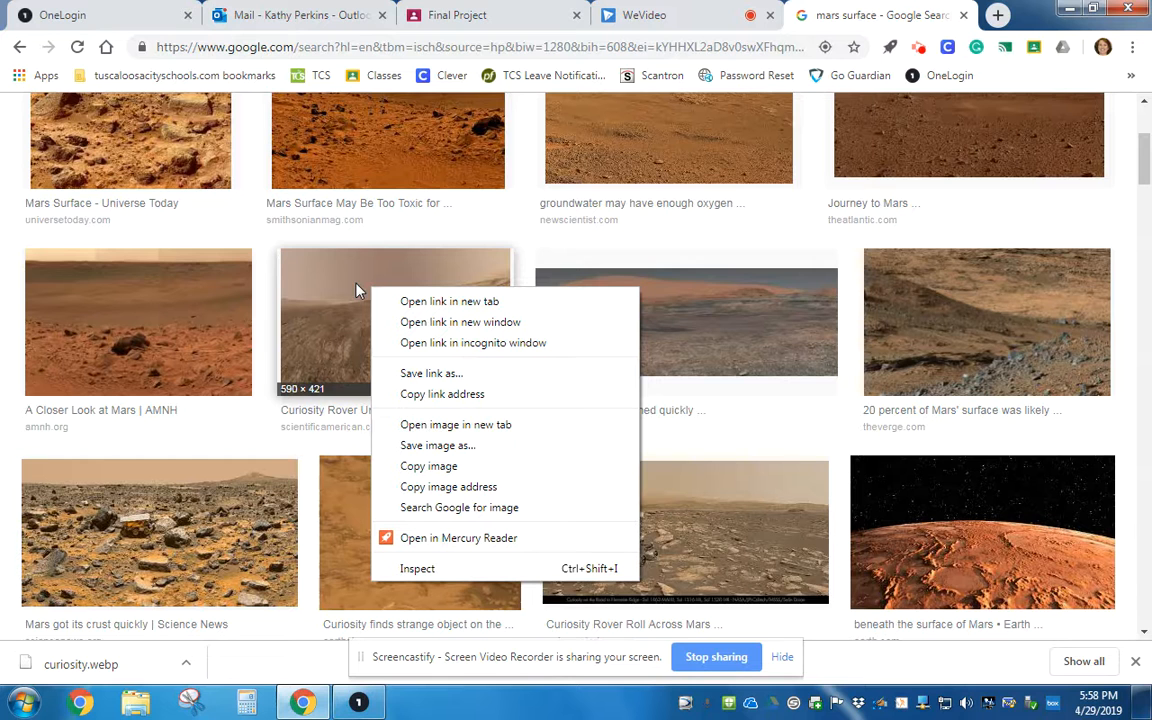
pyautogui.click(450, 450)
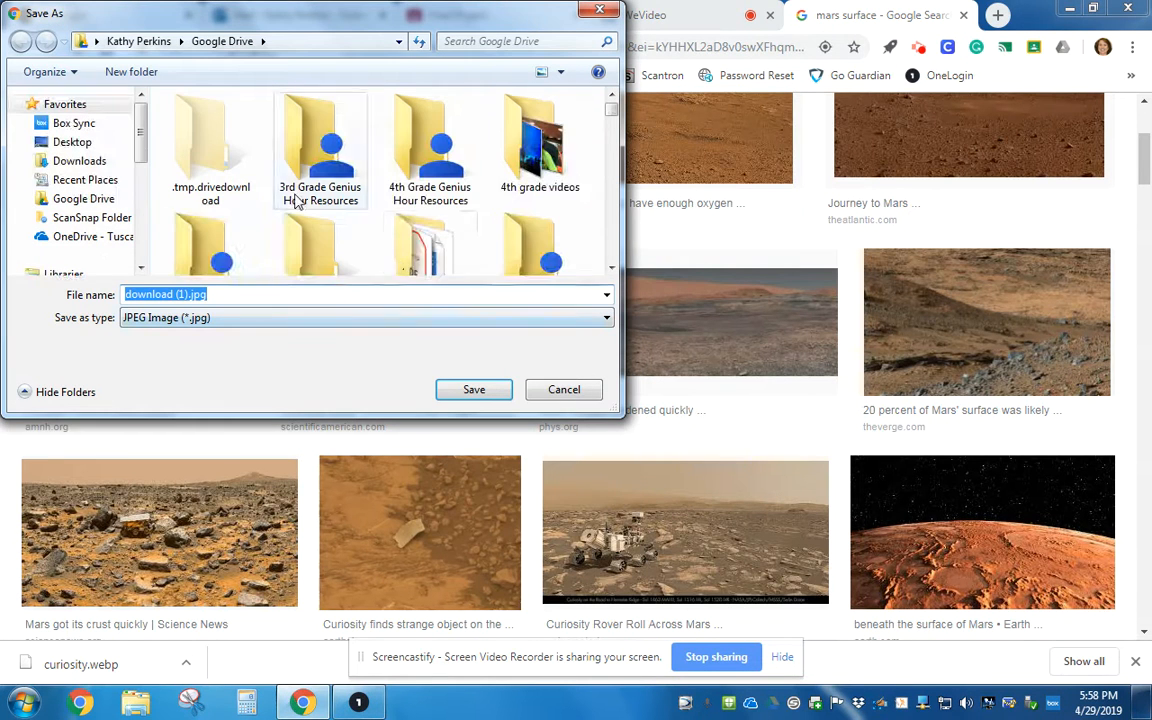
pyautogui.click(578, 398)
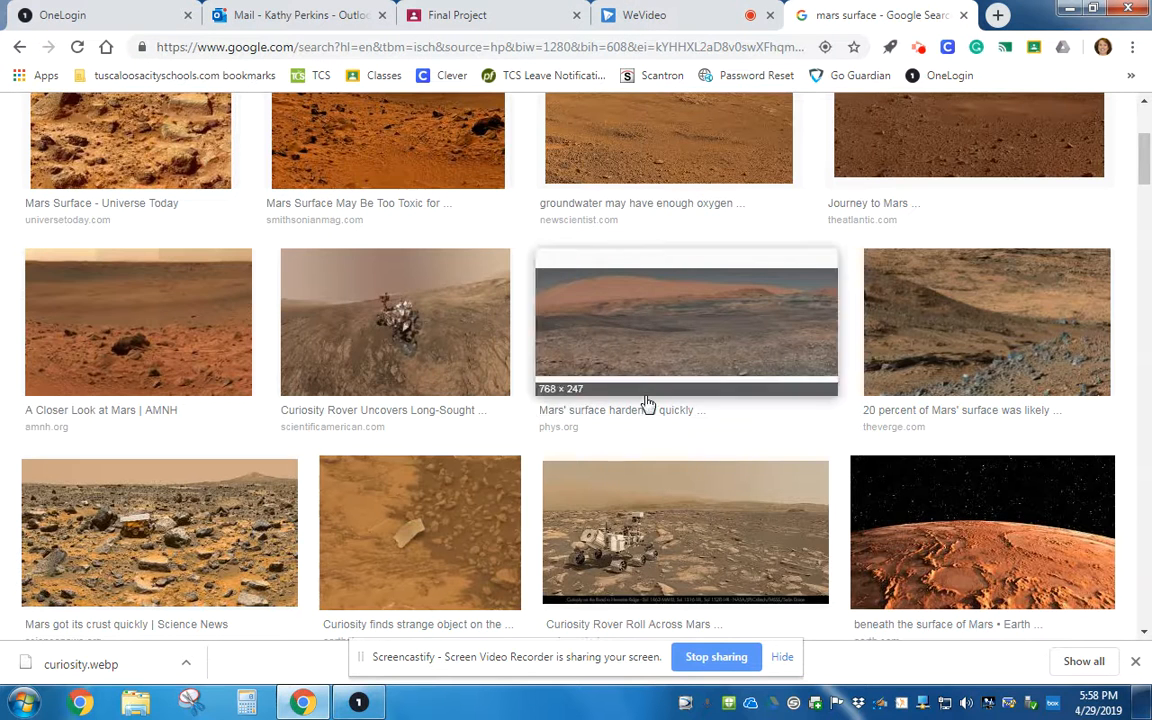
# Return to the video editor and add the oaxaca and two Poblano photos after the title clip on Video 1.
pyautogui.click(630, 15)
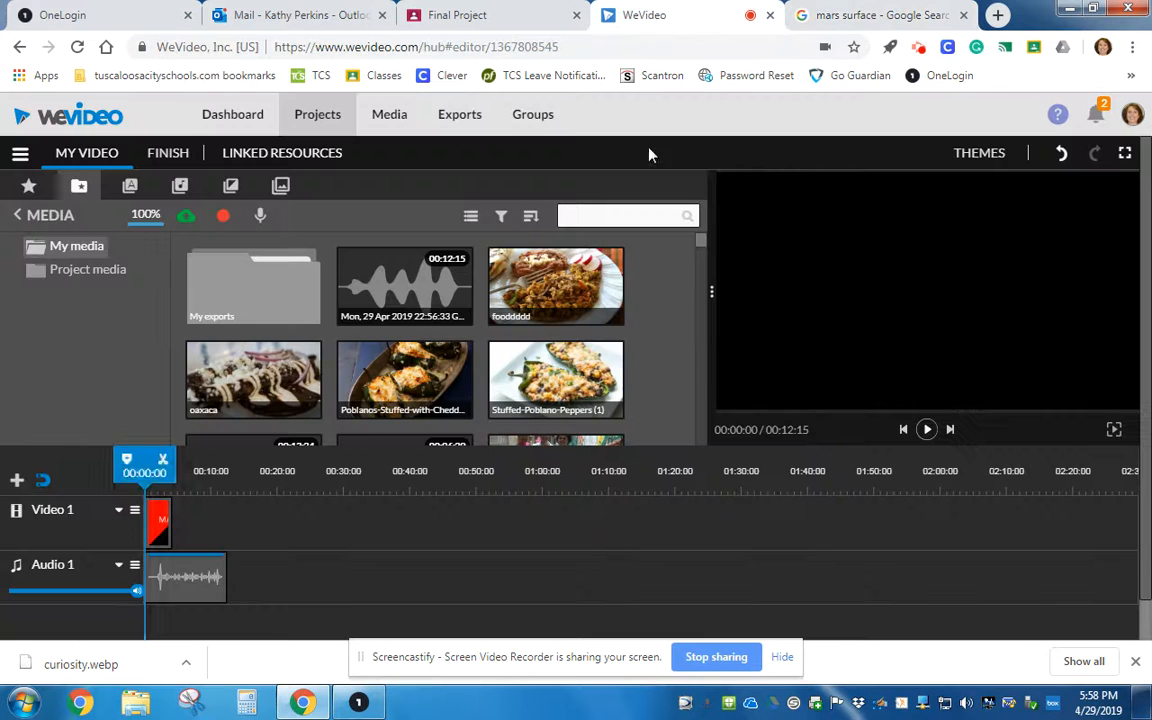
pyautogui.click(185, 215)
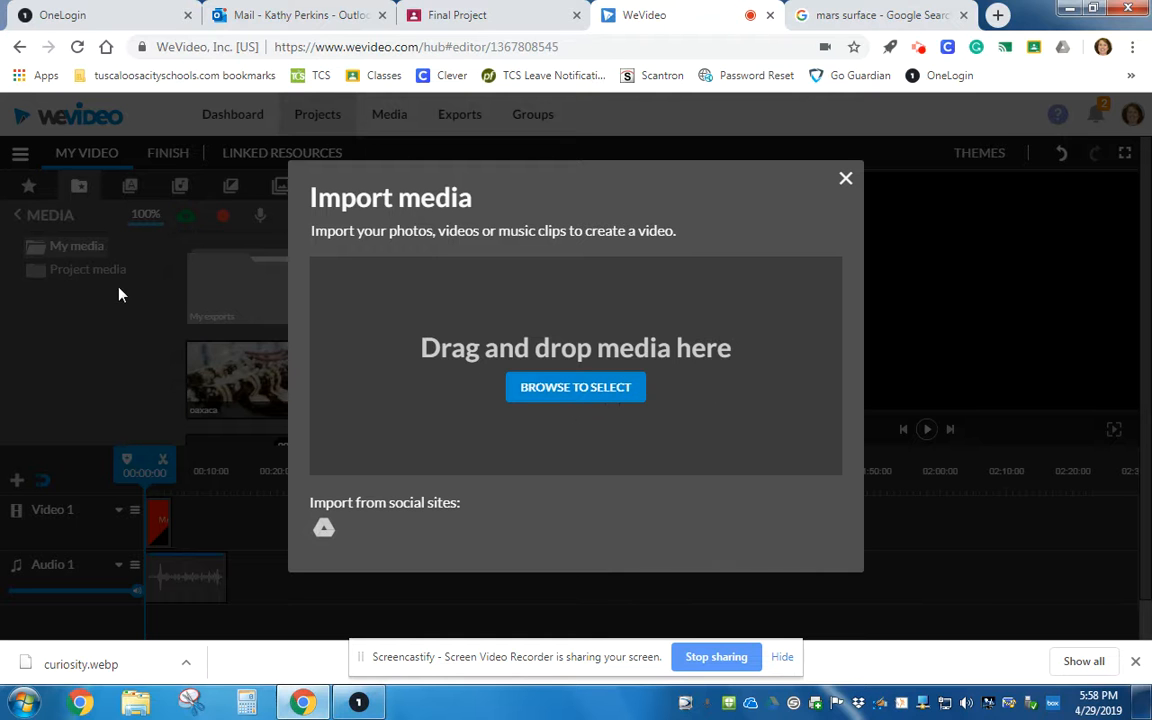
pyautogui.click(845, 182)
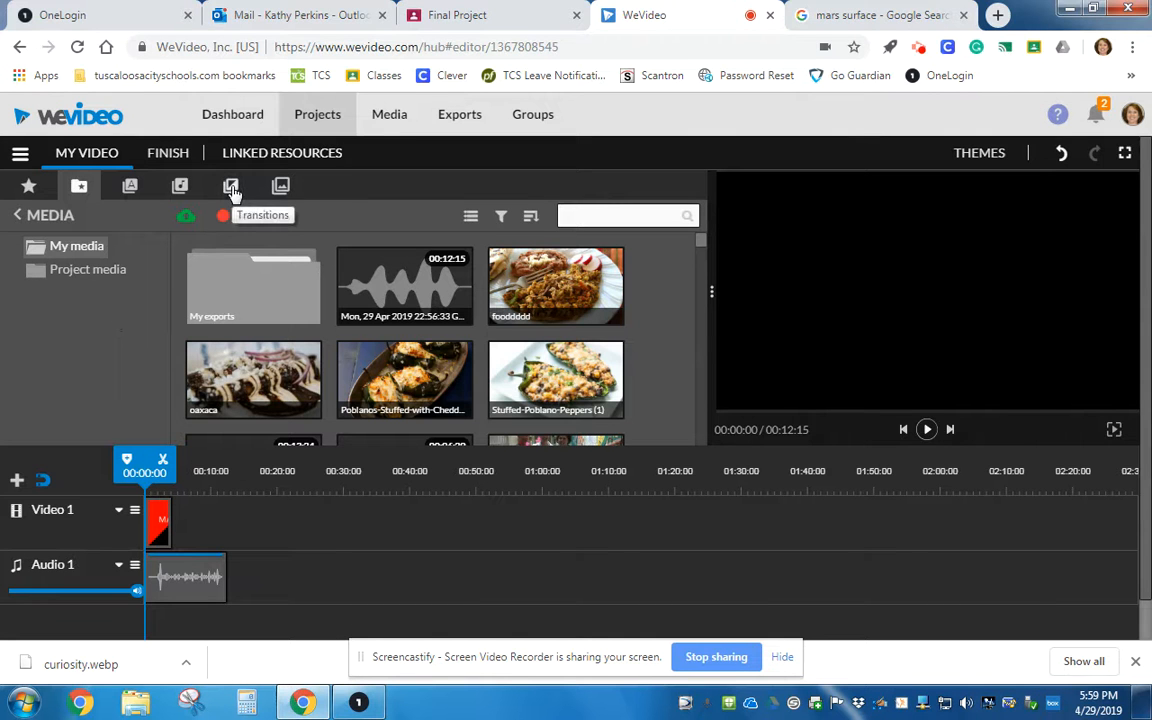
pyautogui.moveTo(263, 370); pyautogui.dragTo(190, 522)
pyautogui.moveTo(405, 372); pyautogui.dragTo(236, 532)
pyautogui.moveTo(556, 379); pyautogui.dragTo(258, 530)
pyautogui.moveTo(240, 465); pyautogui.dragTo(150, 465)
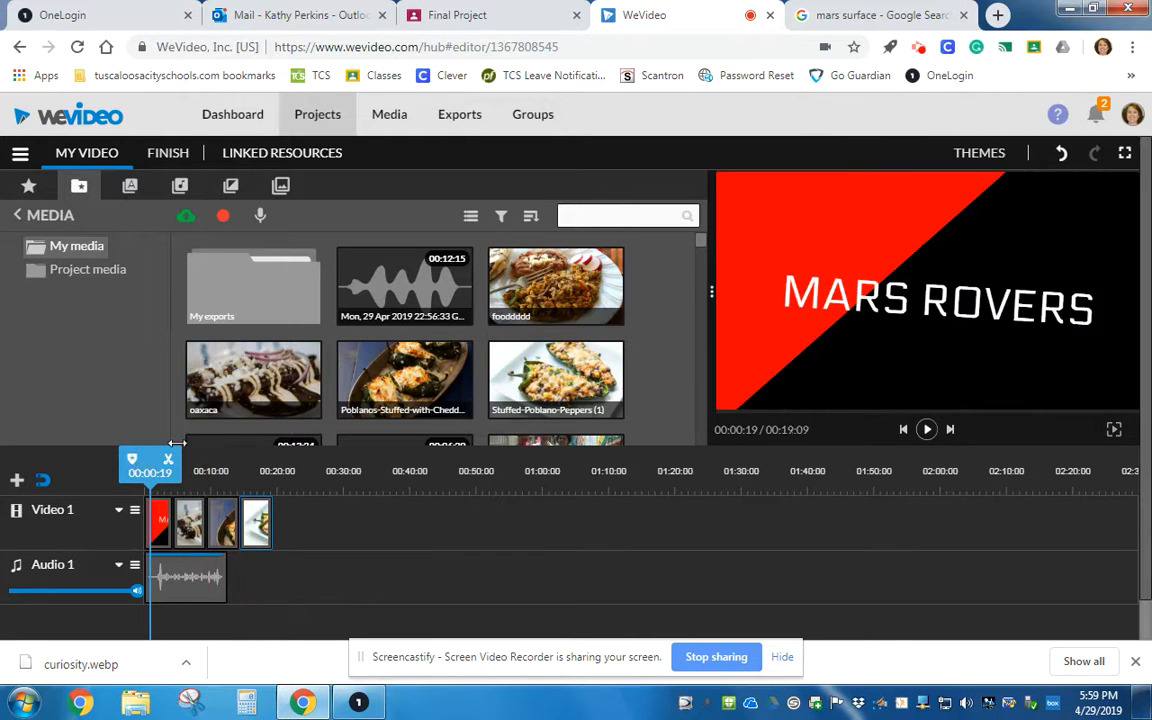
# Preview the standard transitions and add Cross mosaic transitions between the clips on Video 1.
pyautogui.click(231, 188)
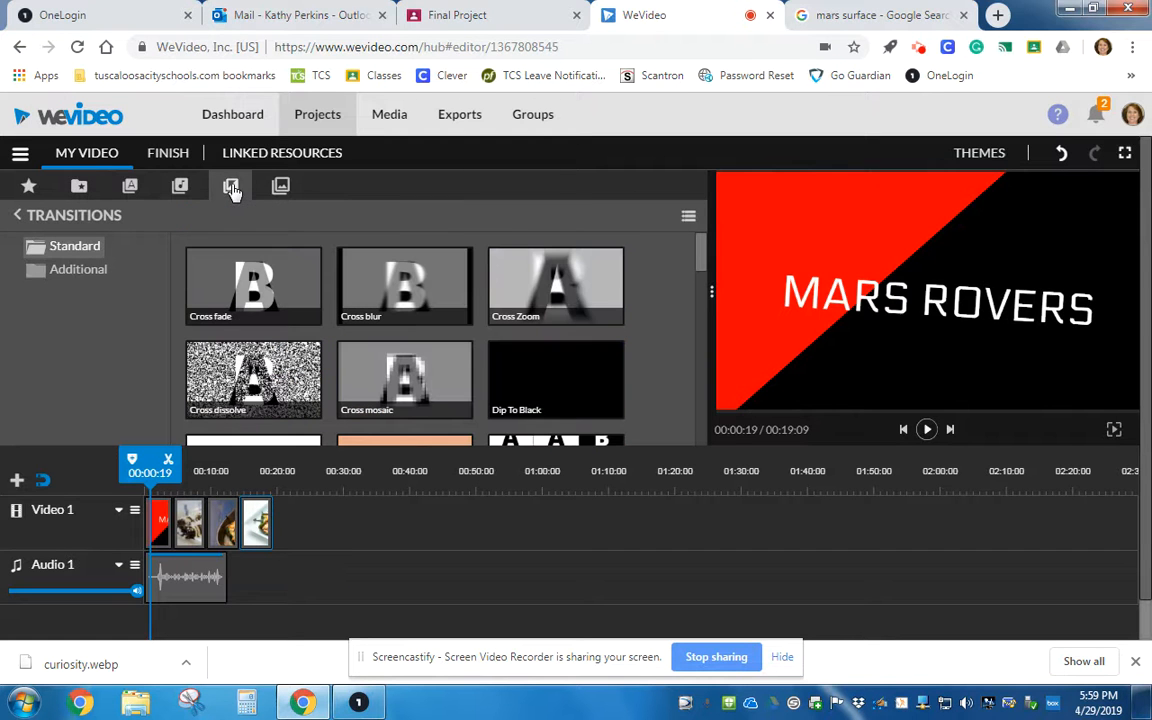
pyautogui.click(260, 288)
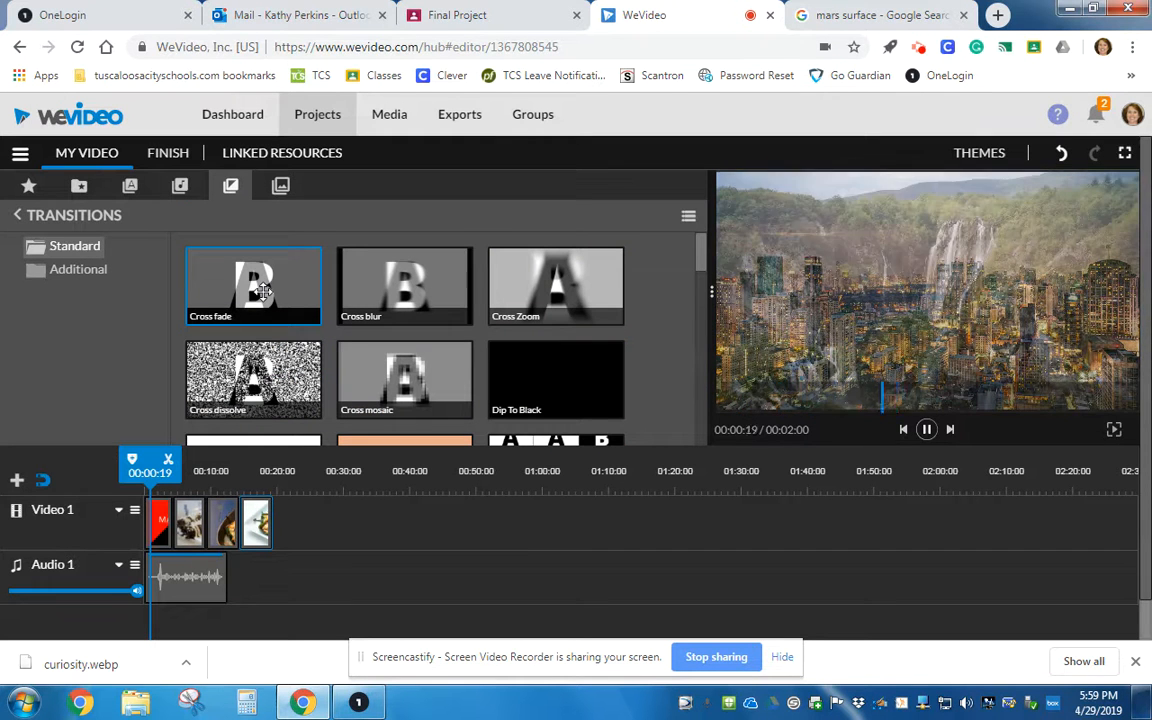
pyautogui.click(441, 300)
pyautogui.click(561, 402)
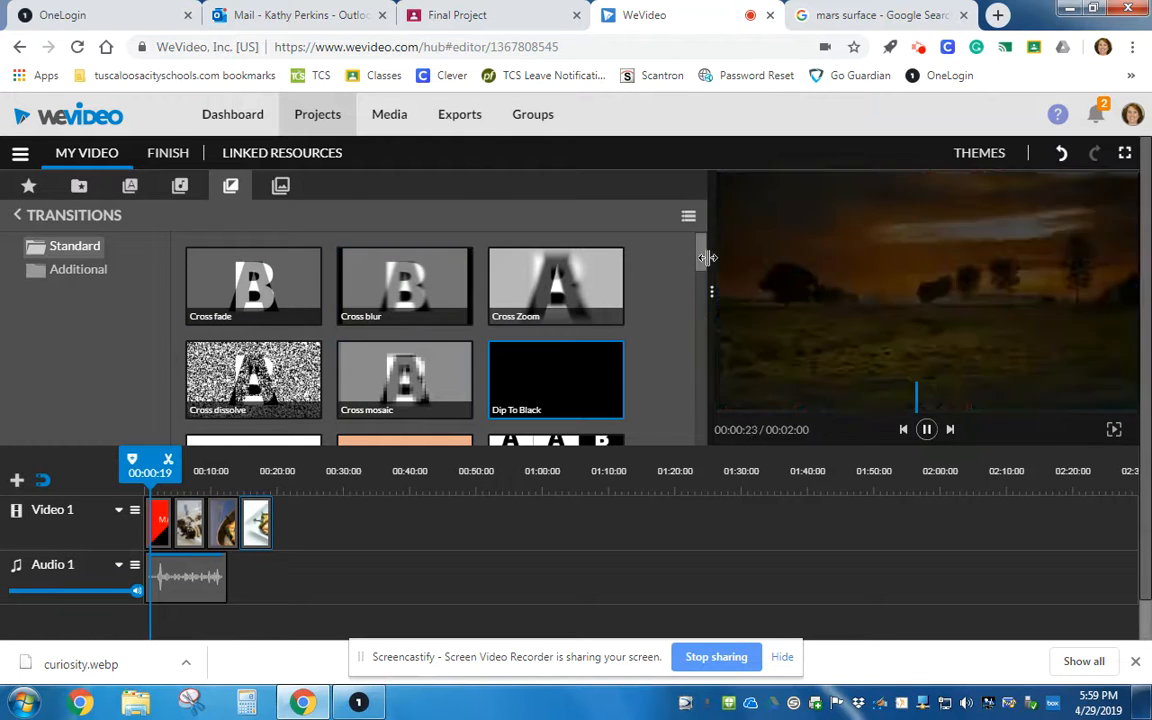
pyautogui.moveTo(392, 383)
pyautogui.mouseDown()
pyautogui.moveTo(186, 515)
pyautogui.moveTo(227, 533)
pyautogui.mouseUp()
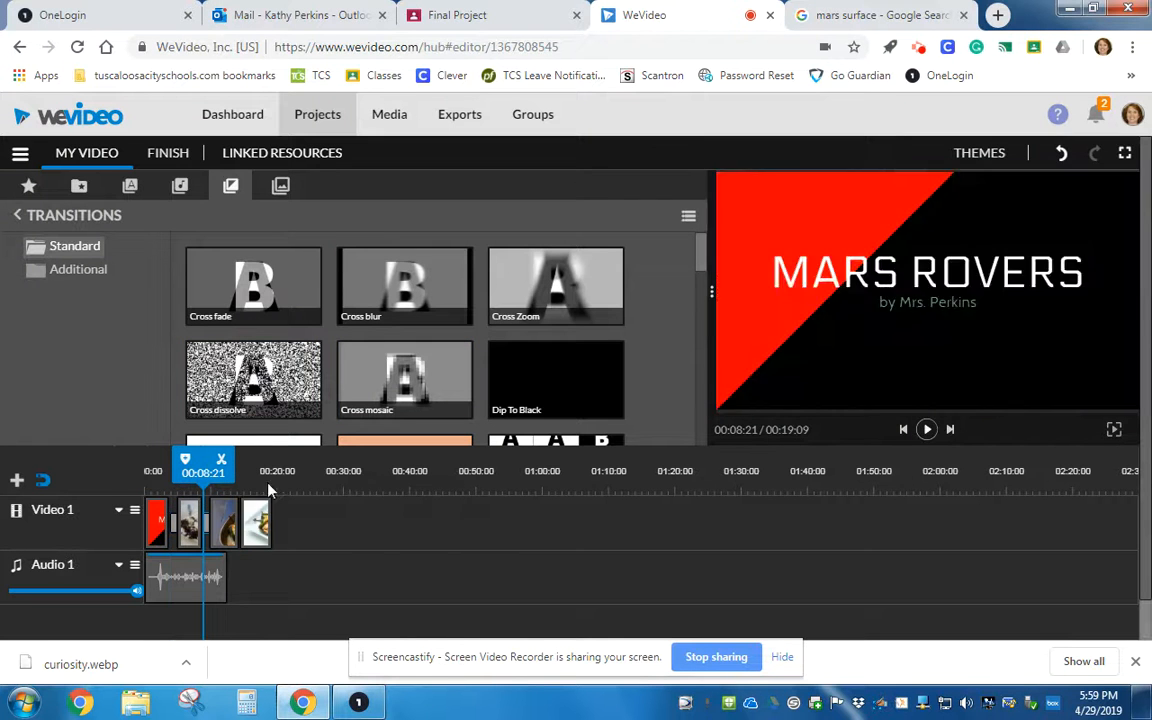
pyautogui.moveTo(368, 369); pyautogui.dragTo(257, 512)
# Play the project from the start to review the transitions.
pyautogui.moveTo(231, 459); pyautogui.dragTo(149, 459)
pyautogui.click(927, 430)
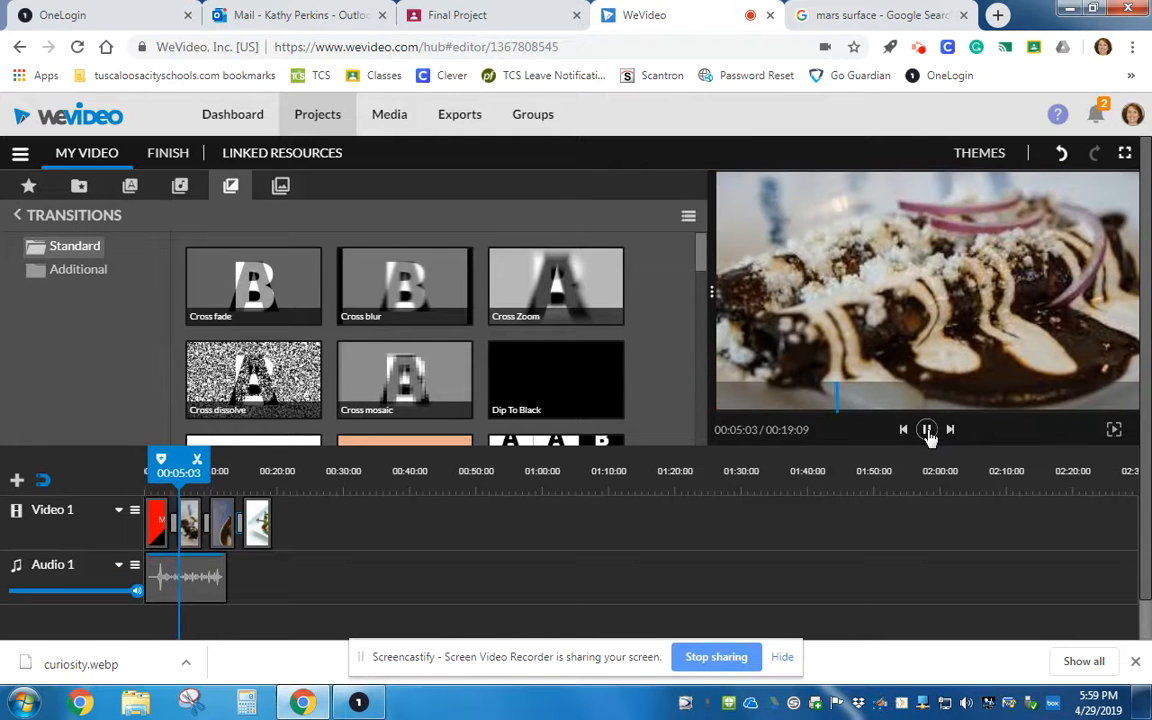
pyautogui.click(927, 431)
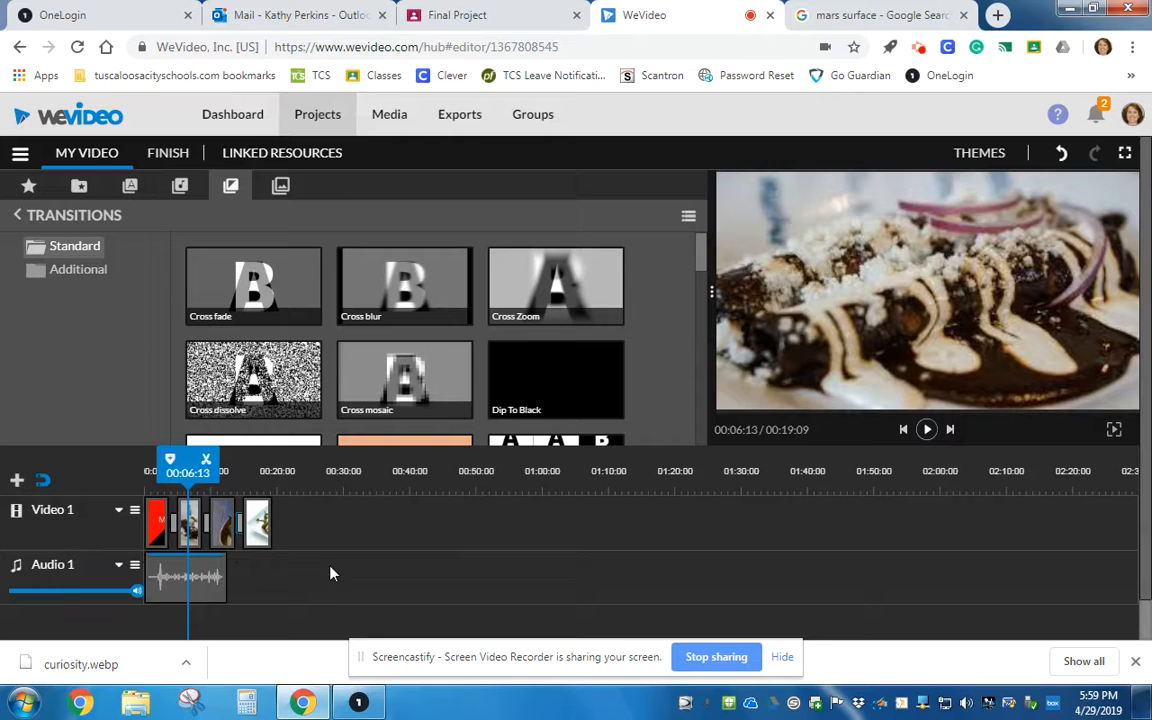
# Add a new audio track named Music to the timeline.
pyautogui.click(17, 483)
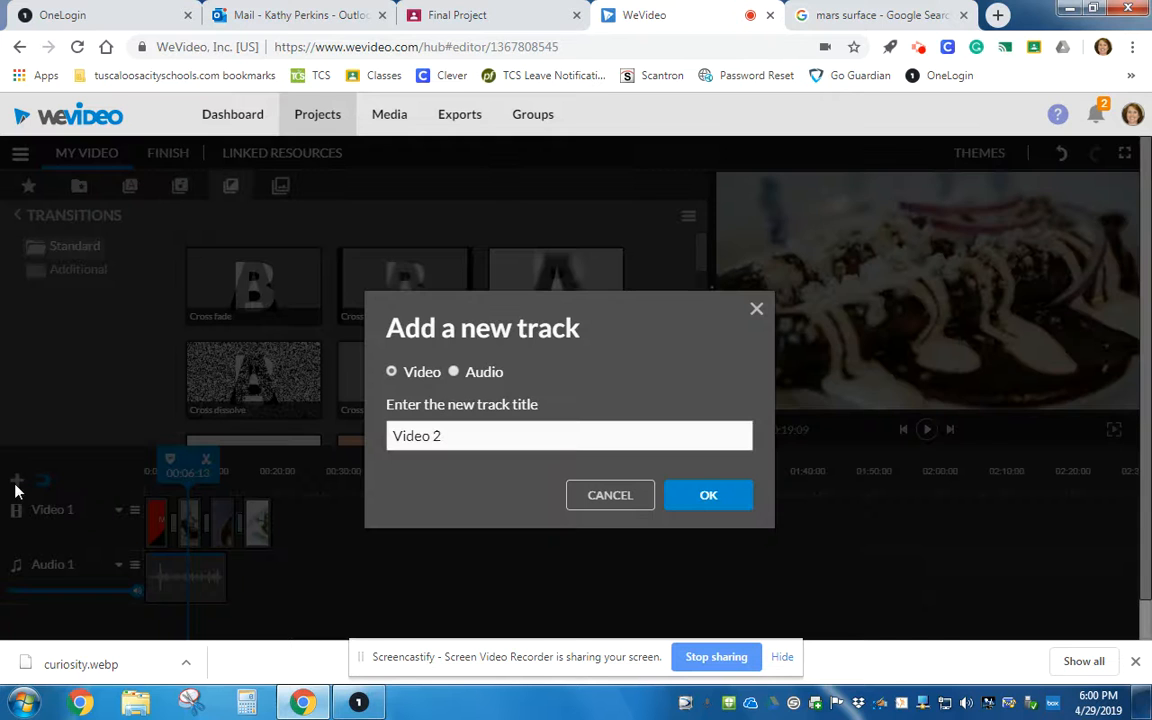
pyautogui.moveTo(493, 441); pyautogui.dragTo(221, 432)
pyautogui.write('Mu')
pyautogui.click(455, 372)
pyautogui.click(698, 500)
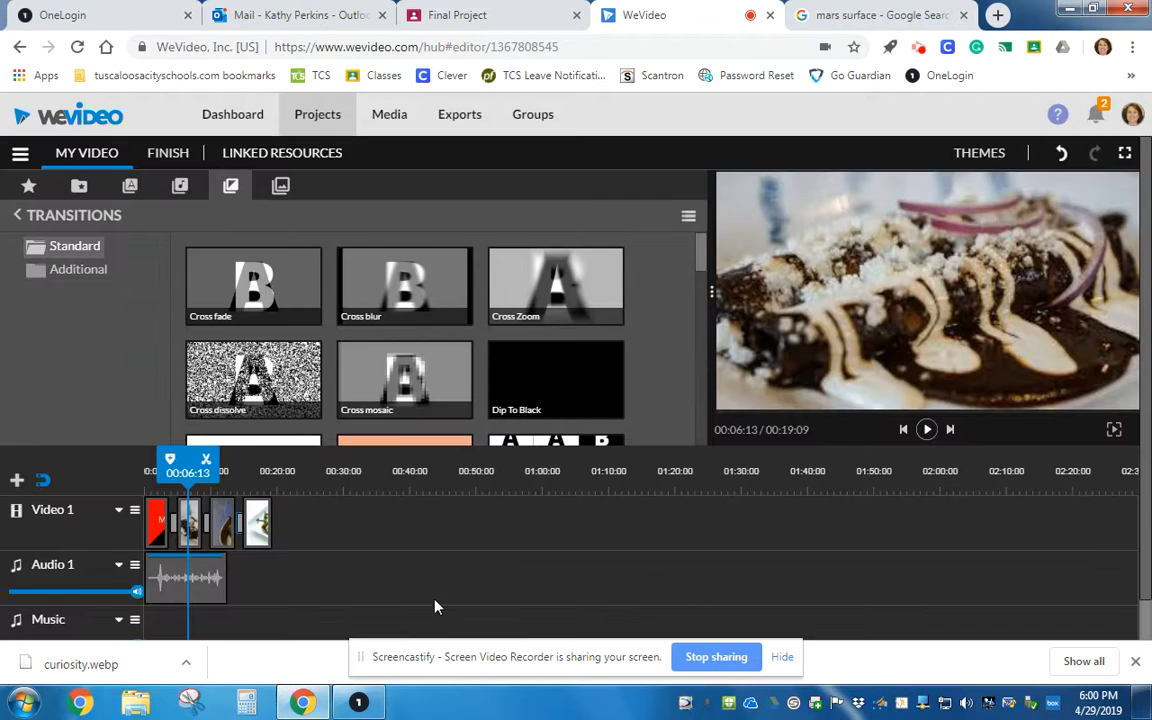
# Preview free music tracks, add Moment Of Inspiration - Mega Music to the Music track, and briefly play the project.
pyautogui.scroll(-1, 435, 600)
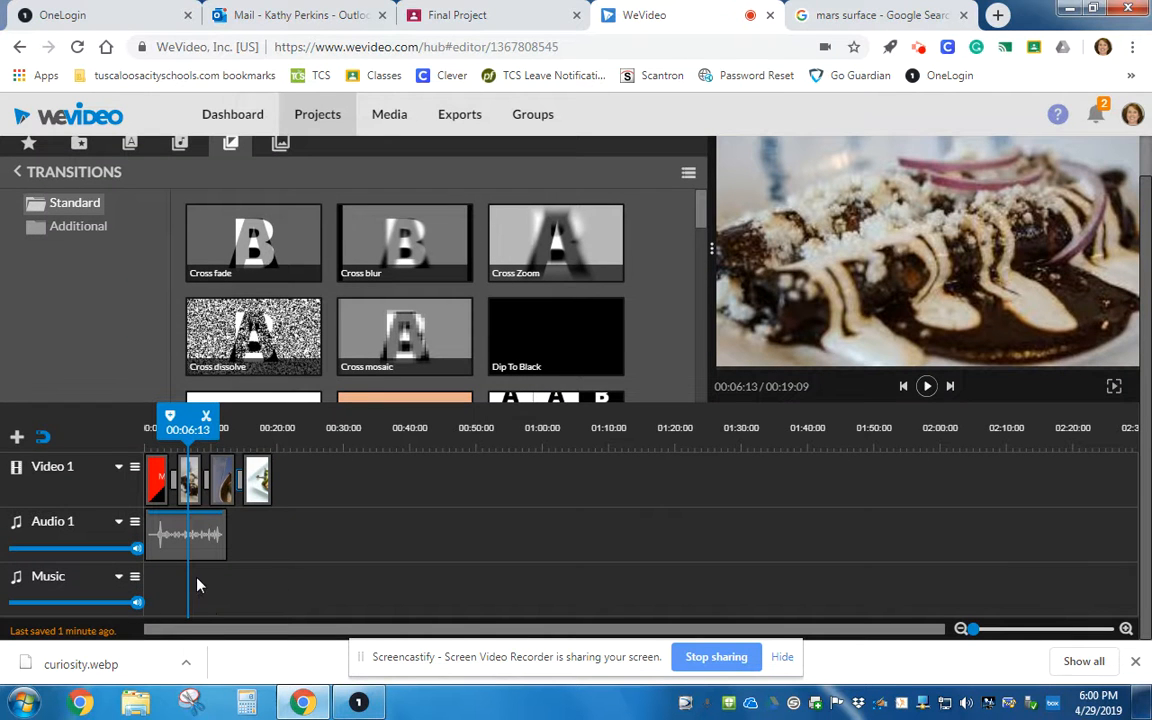
pyautogui.click(180, 146)
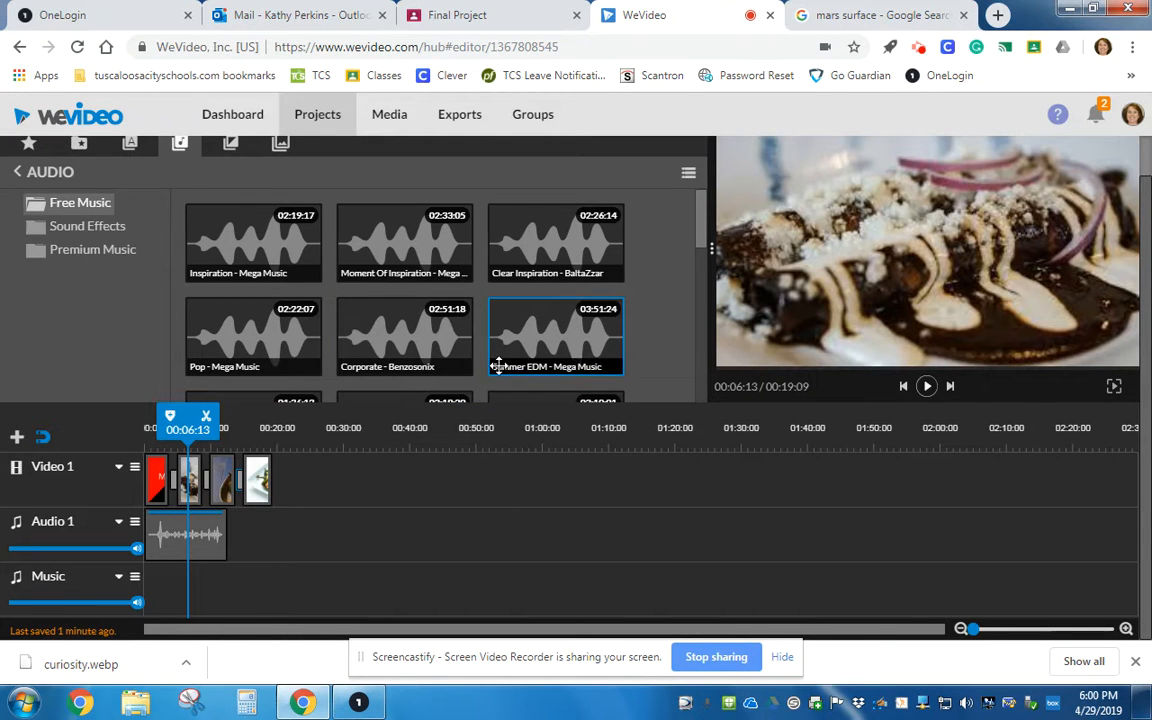
pyautogui.click(396, 337)
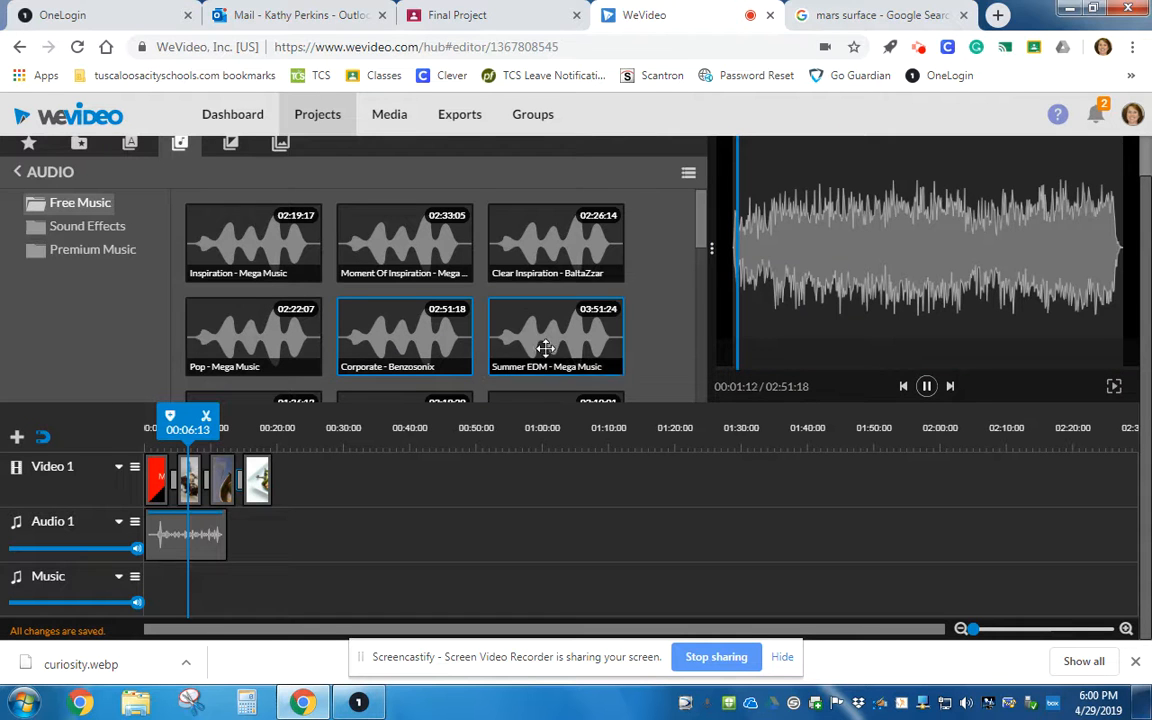
pyautogui.click(555, 243)
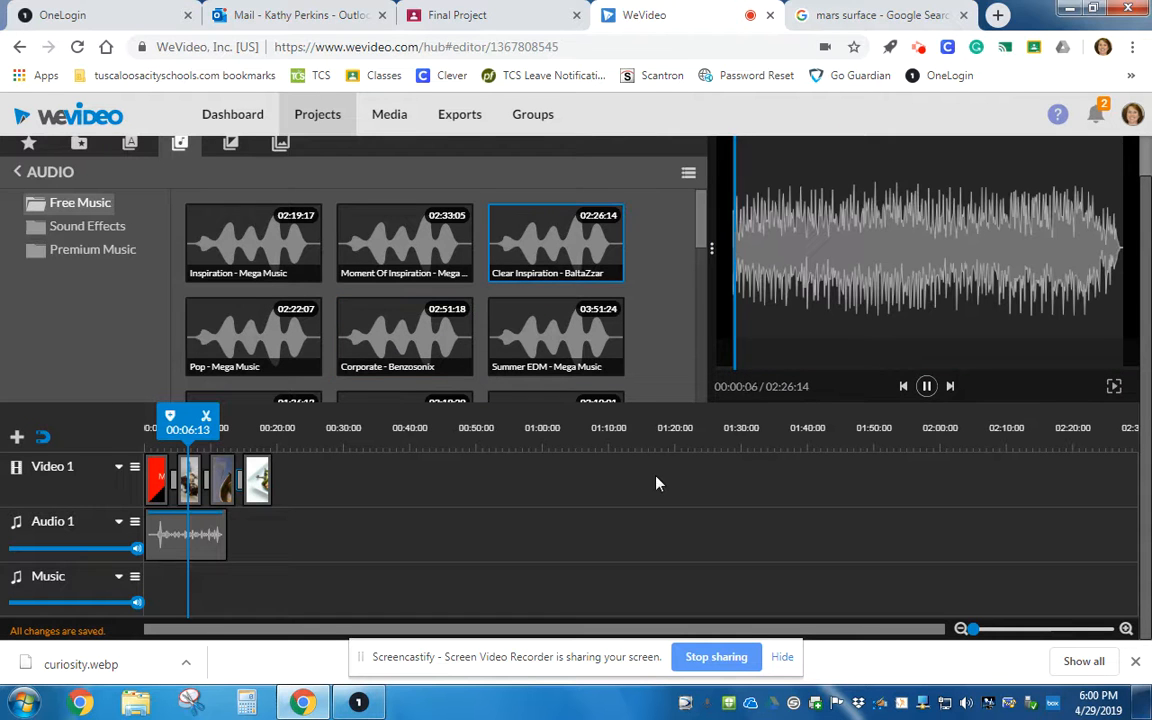
pyautogui.click(550, 335)
pyautogui.click(391, 262)
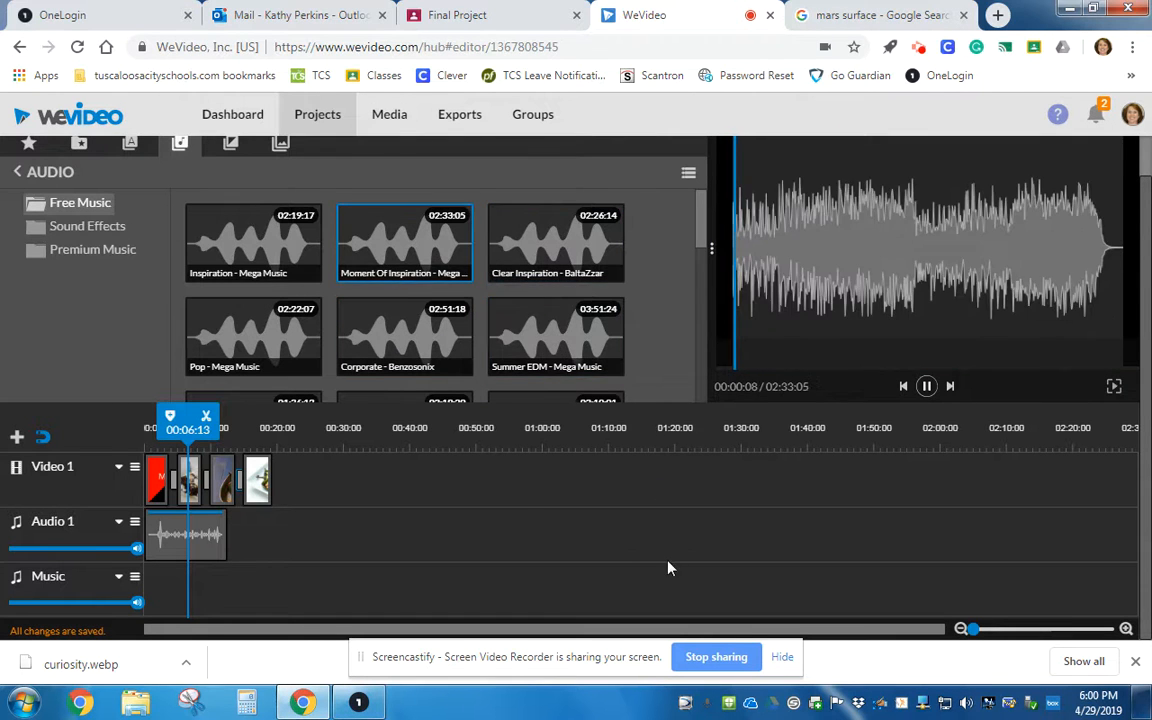
pyautogui.moveTo(431, 235); pyautogui.dragTo(171, 593)
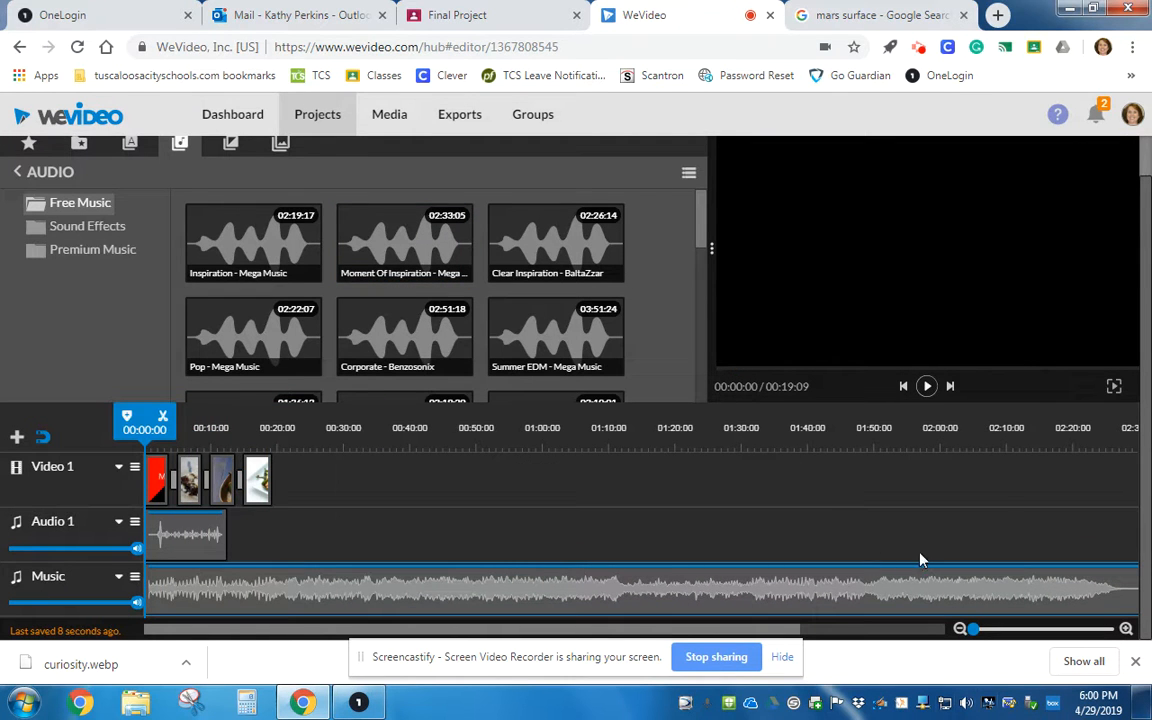
pyautogui.click(928, 388)
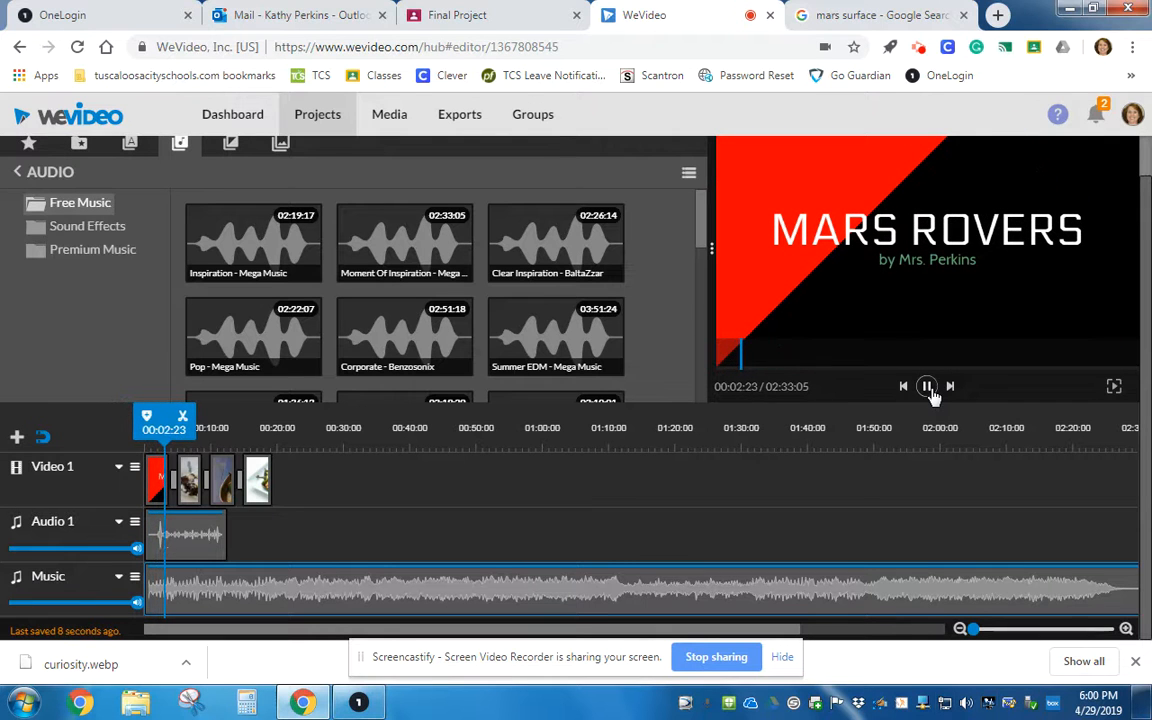
pyautogui.click(928, 388)
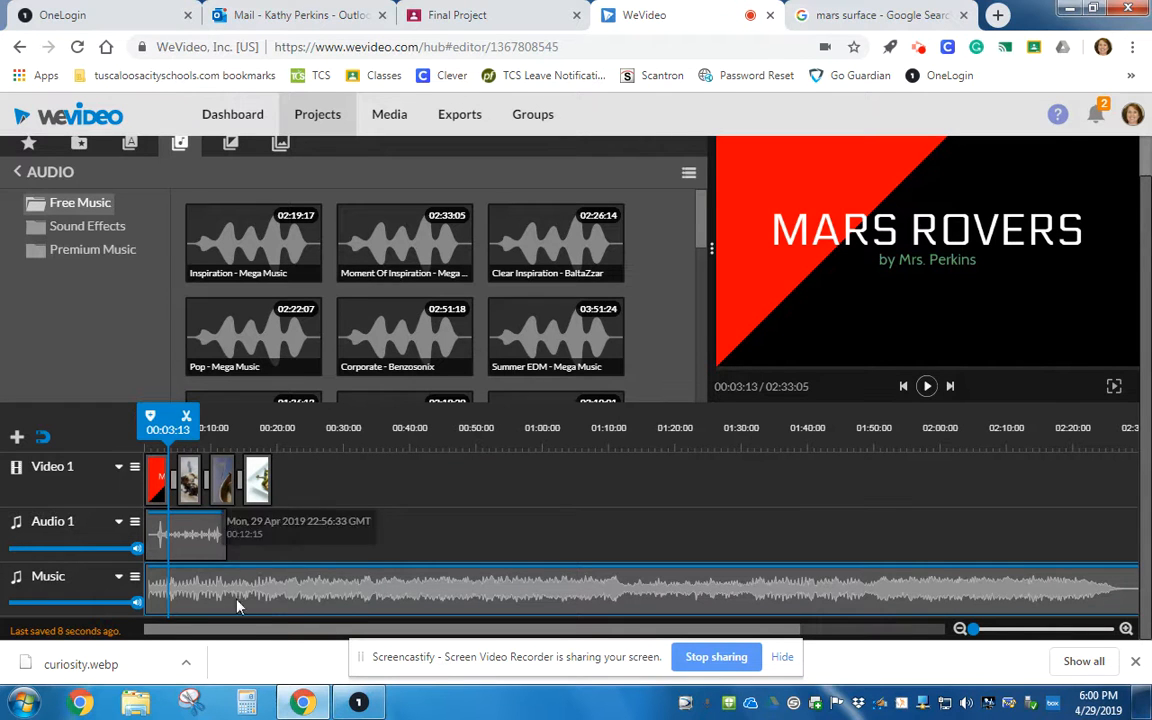
# Lower the music clip's volume line at both ends and trim the clip to end at 00:19:09 with the video.
pyautogui.moveTo(150, 569); pyautogui.dragTo(151, 614)
pyautogui.click(154, 568)
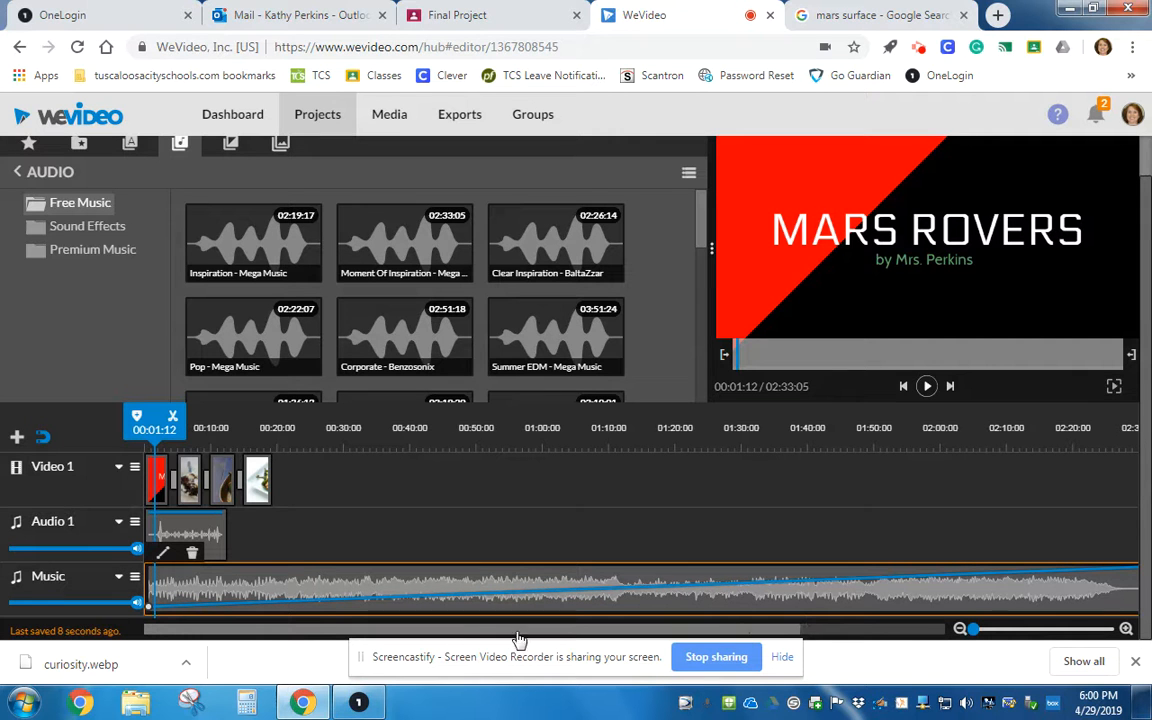
pyautogui.moveTo(571, 635); pyautogui.dragTo(719, 639)
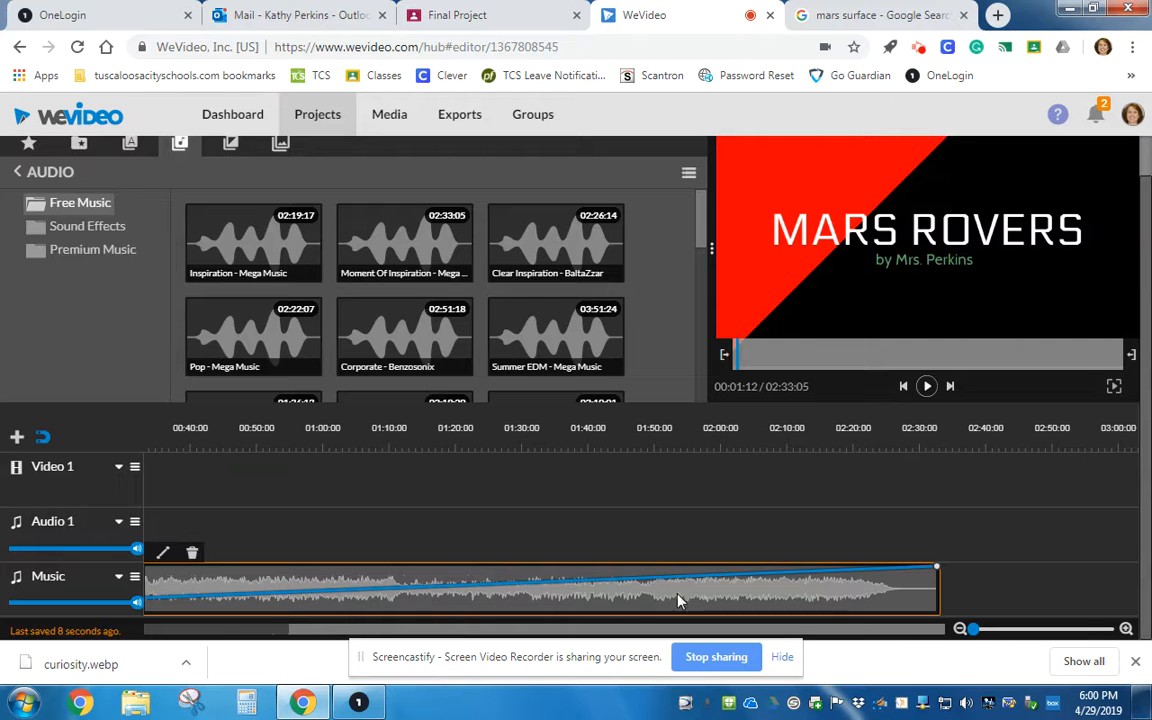
pyautogui.moveTo(937, 569); pyautogui.dragTo(940, 609)
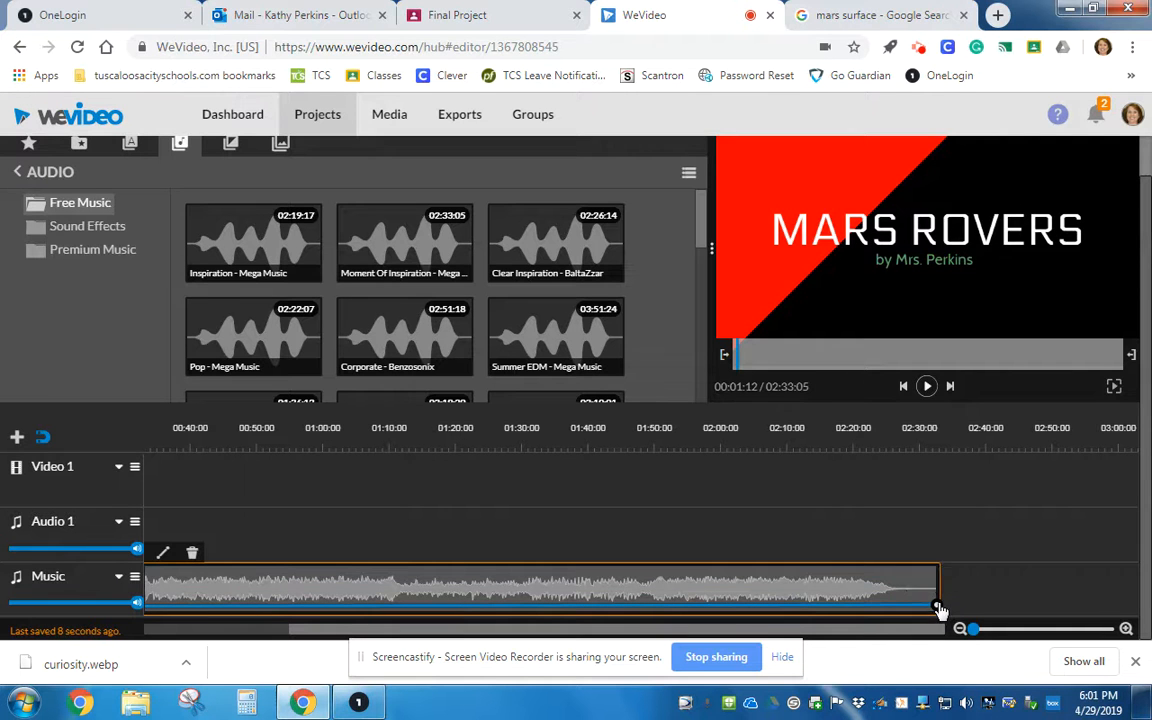
pyautogui.moveTo(938, 588); pyautogui.dragTo(193, 589)
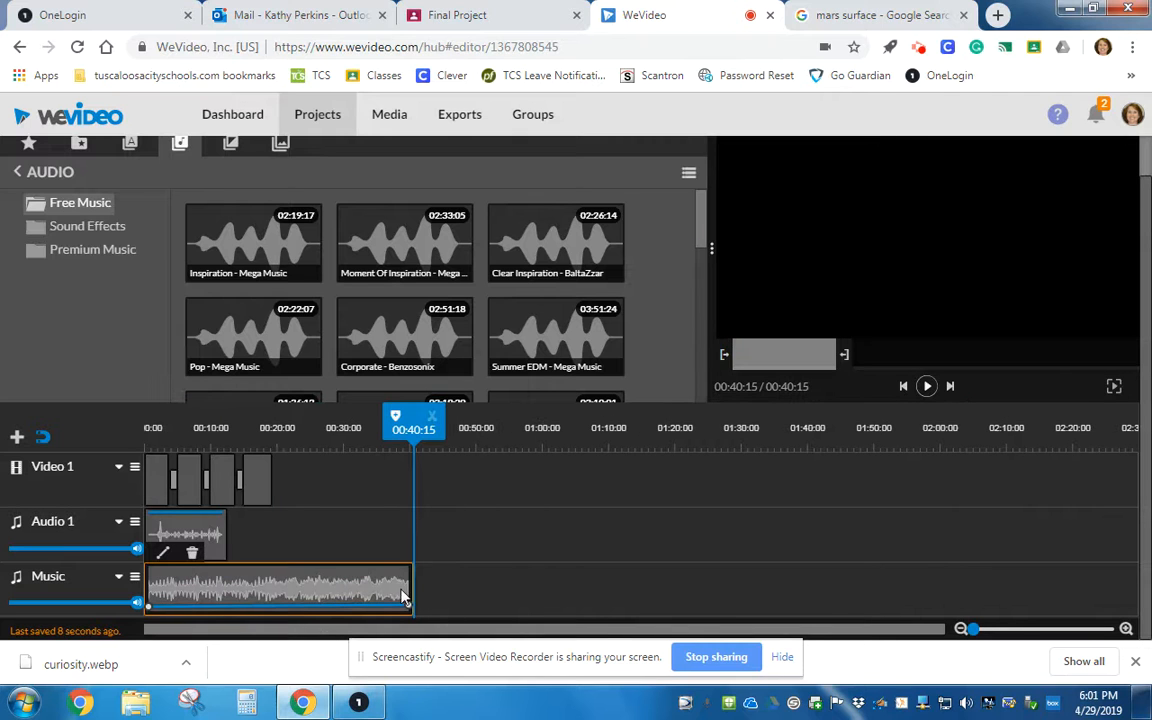
pyautogui.moveTo(408, 583); pyautogui.dragTo(270, 585)
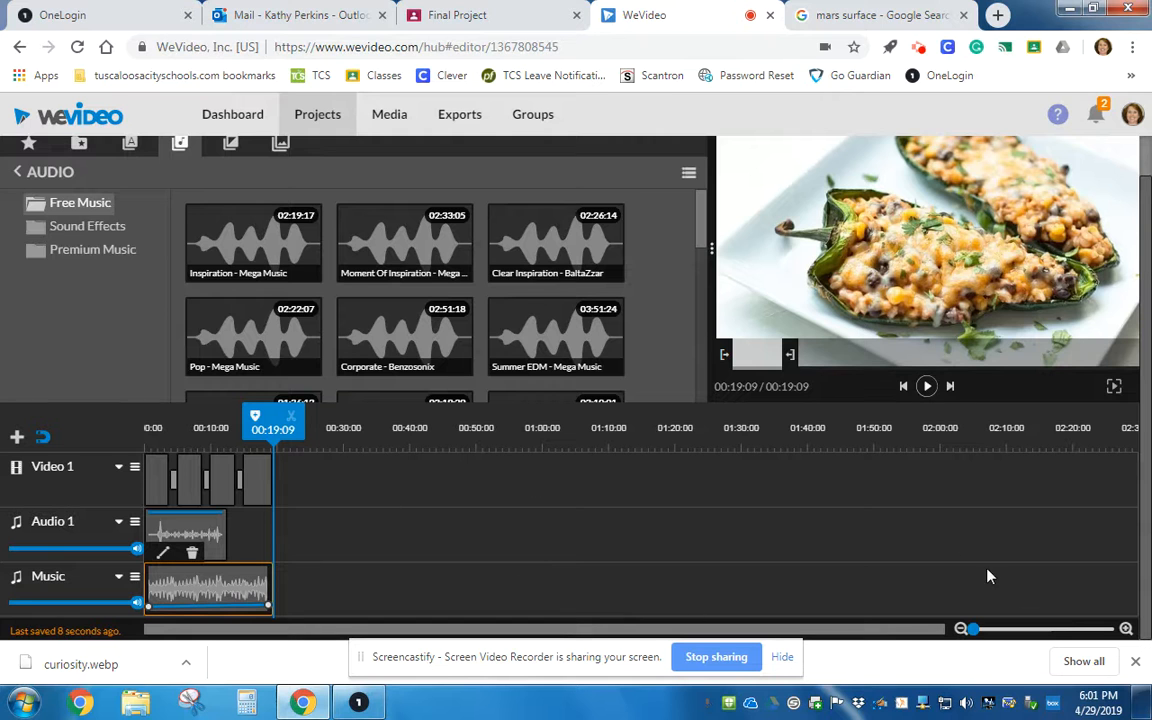
# Finish the project, set the export title to Mars Exploration, and export the video.
pyautogui.scroll(1, 987, 587)
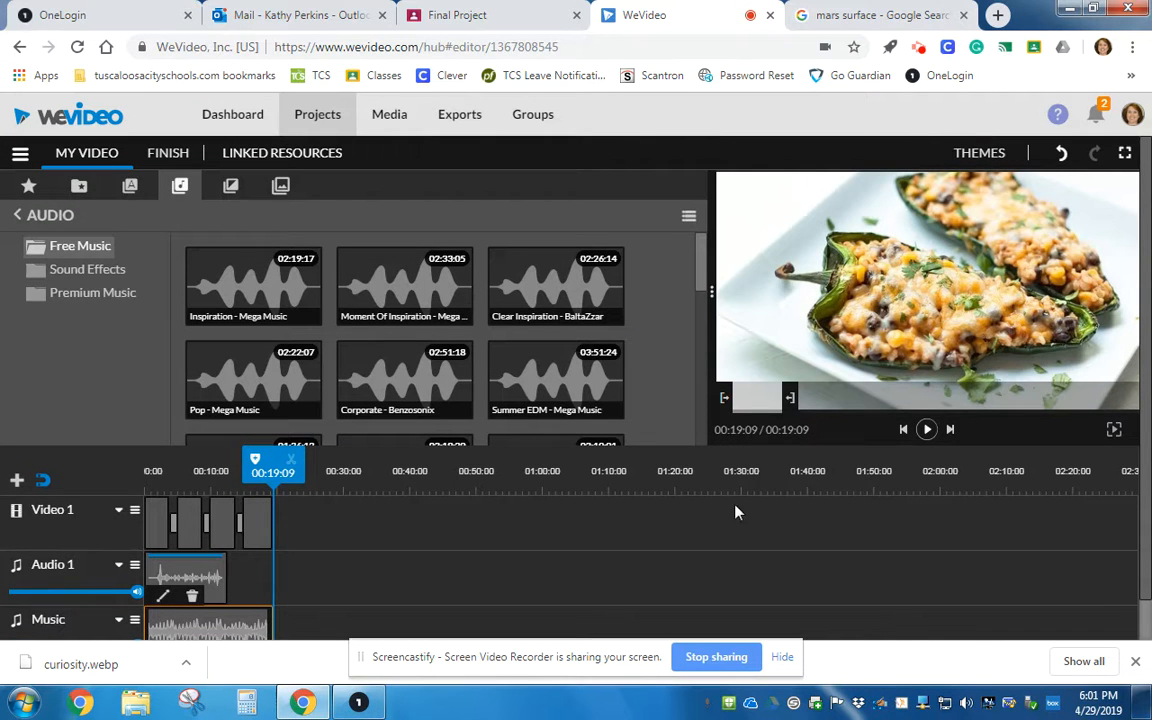
pyautogui.click(167, 155)
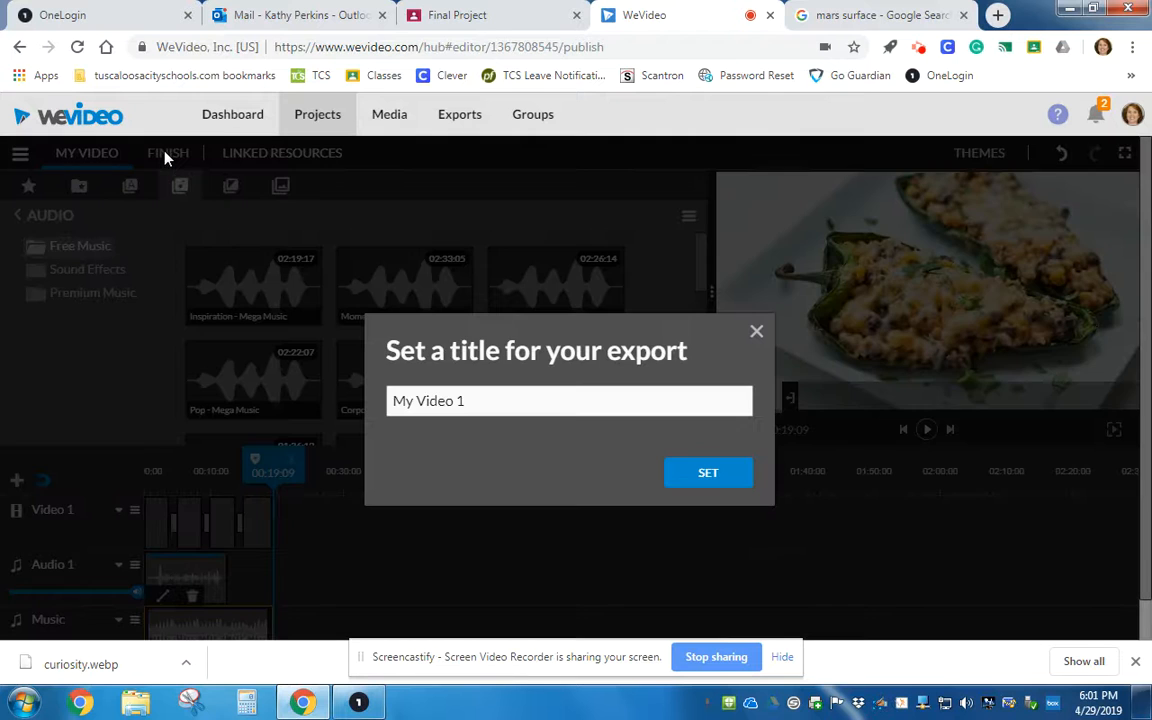
pyautogui.moveTo(489, 402); pyautogui.dragTo(278, 397)
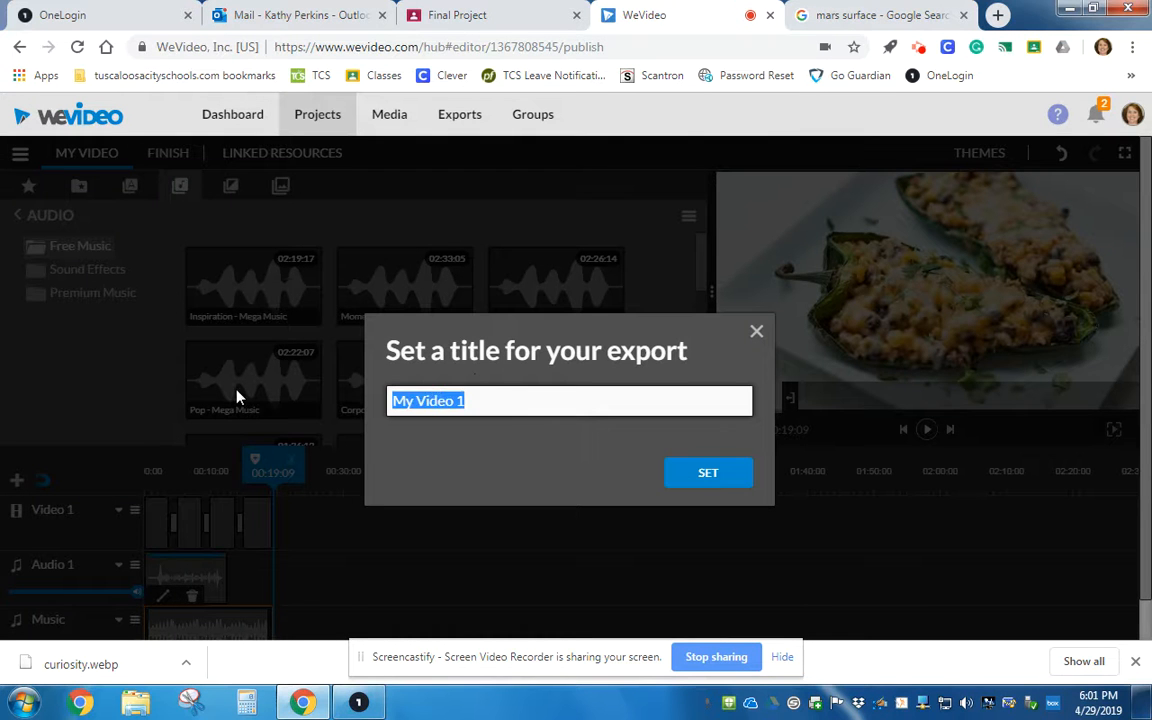
pyautogui.write('Mars Explor')
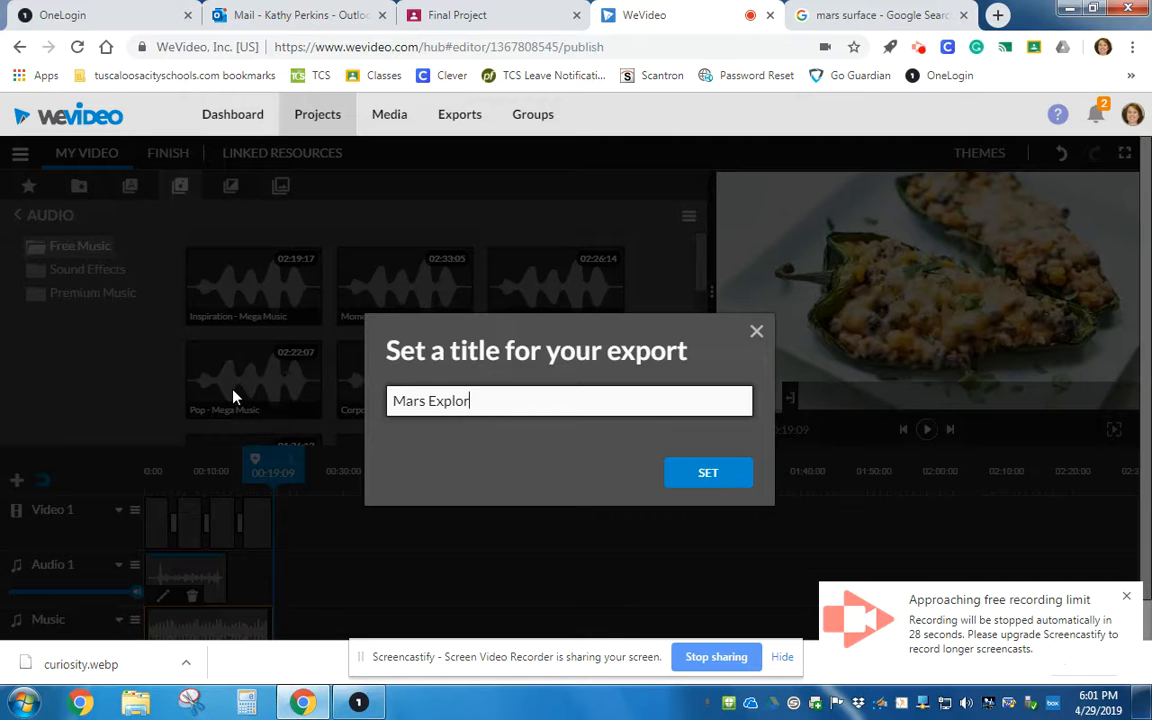
pyautogui.write('ation')
pyautogui.click(702, 473)
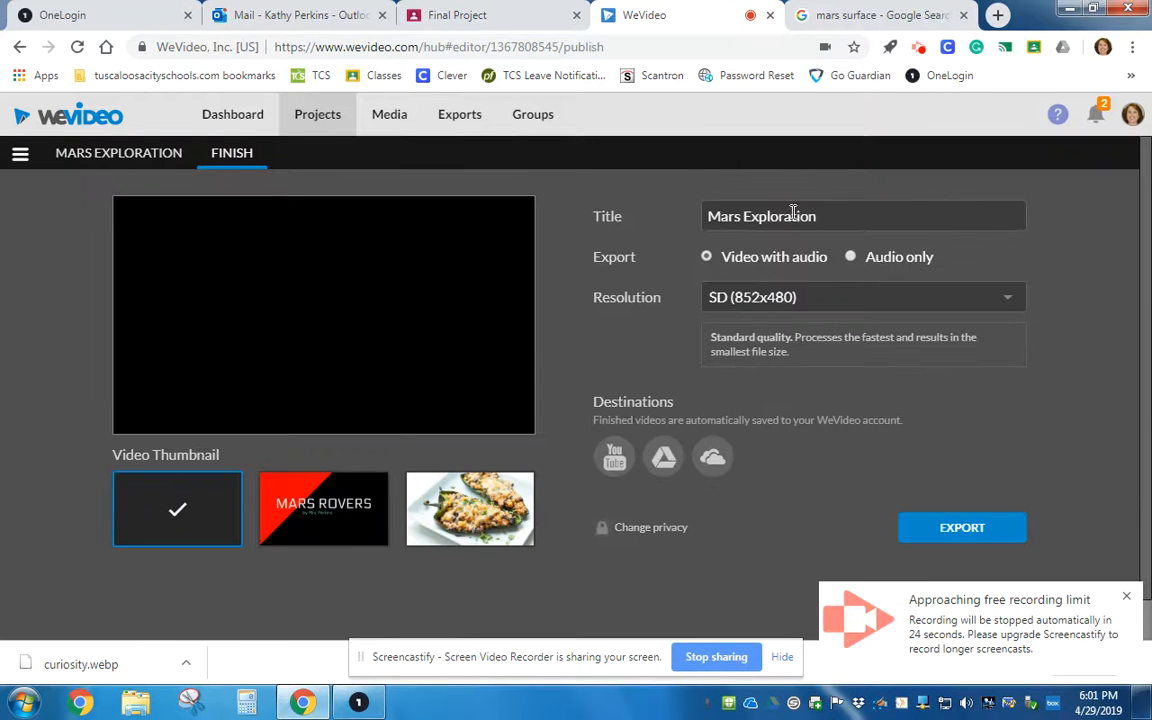
pyautogui.click(957, 532)
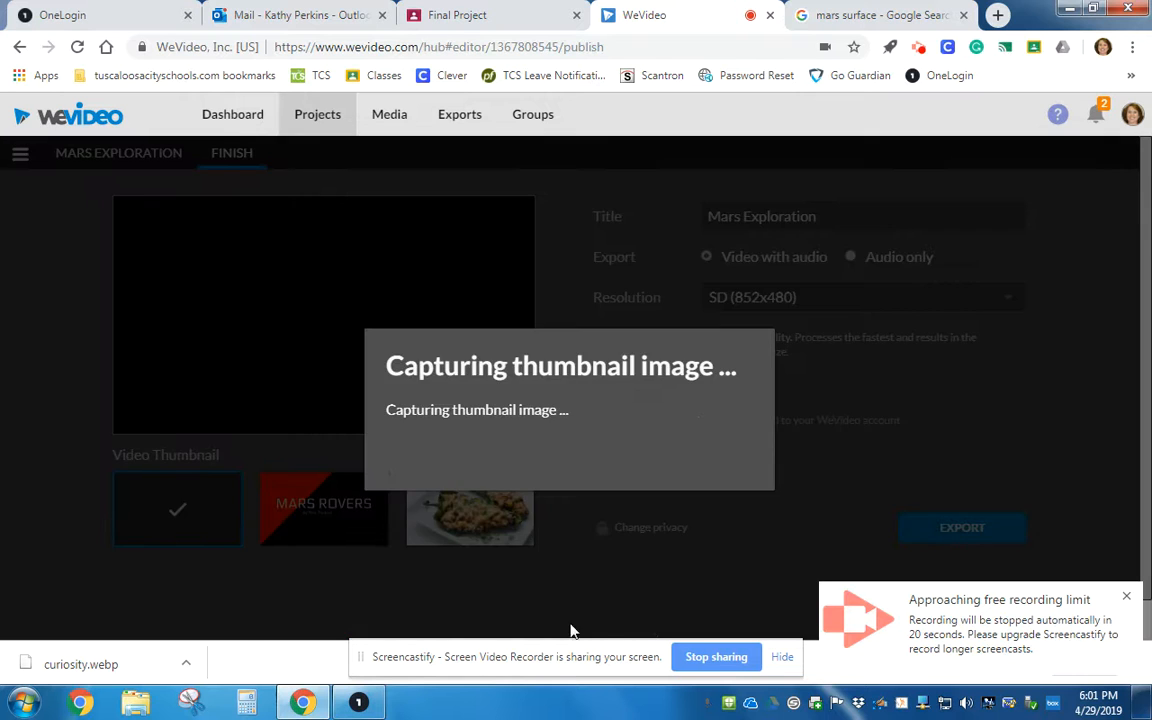